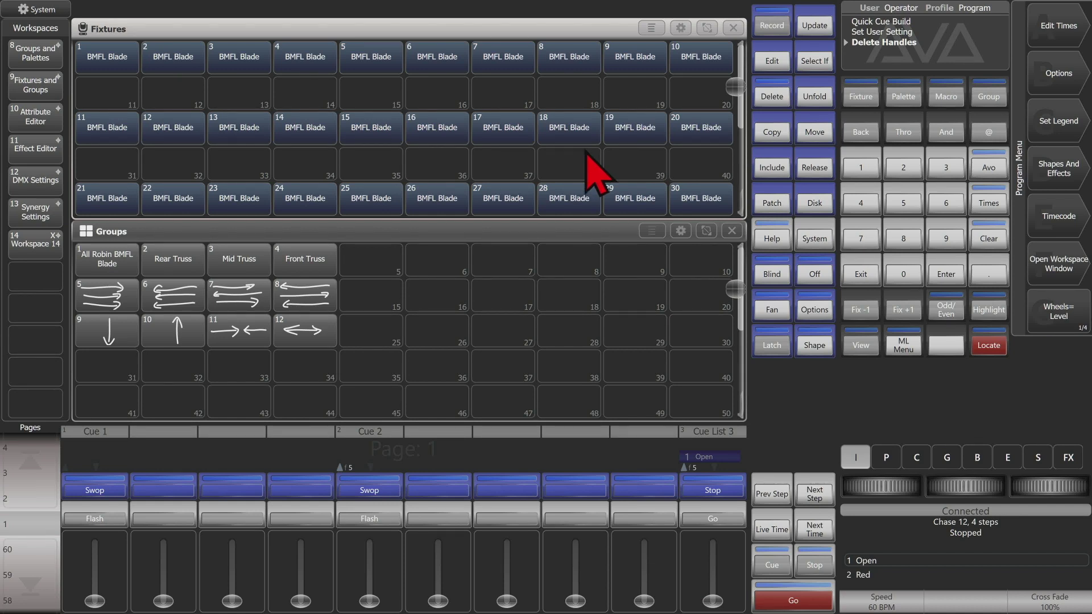
Test the Rear, Mid and Front Truss groups by selecting and deselecting them, then clear the programmer.
{"action": "left_click", "coordinate": [170, 261]}
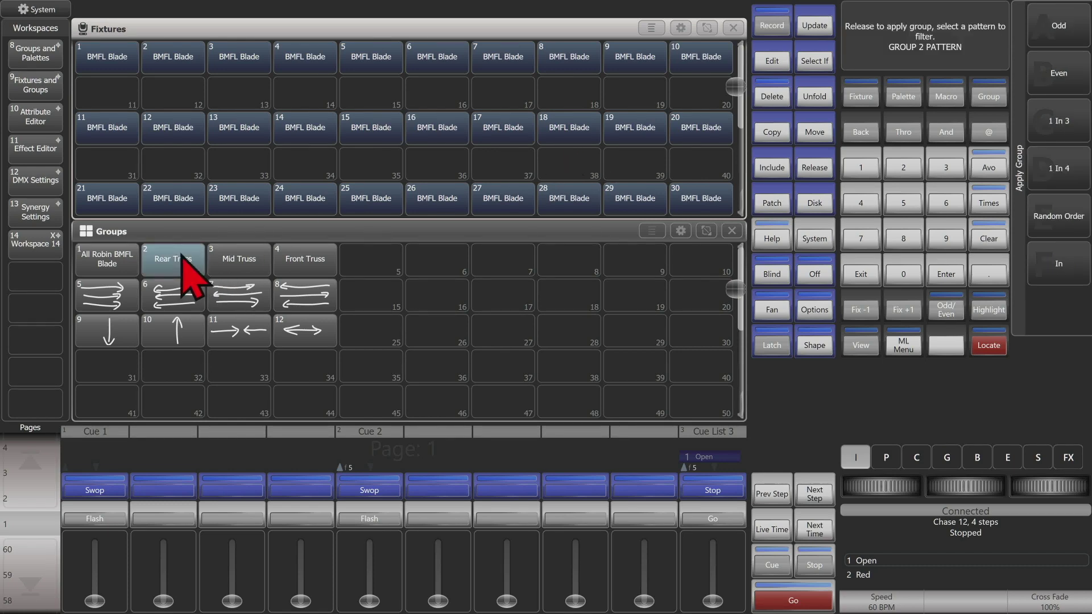
{"action": "left_click", "coordinate": [240, 271]}
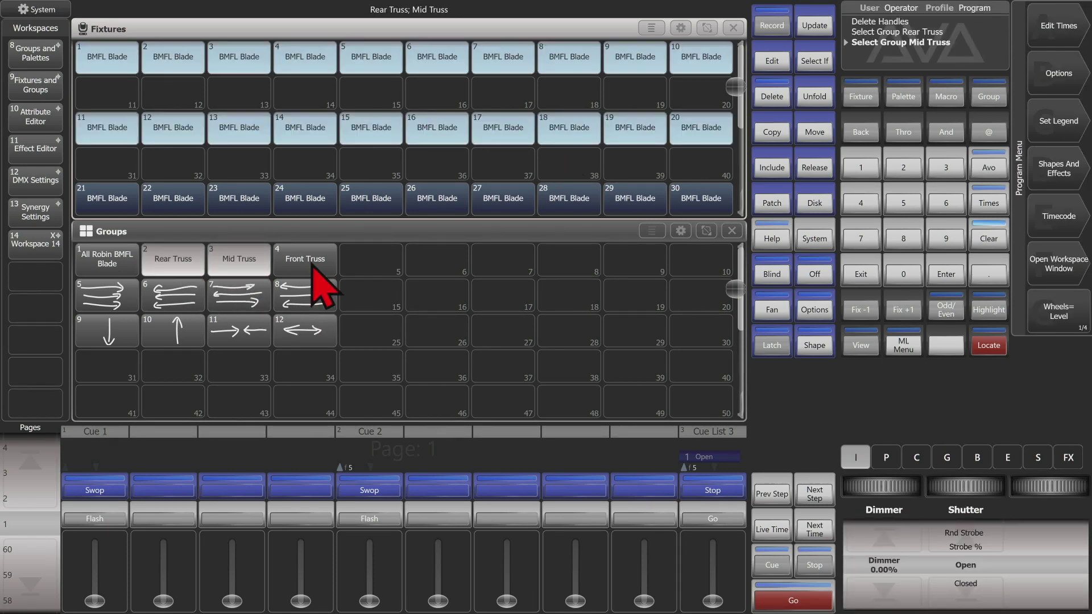
{"action": "left_click", "coordinate": [316, 273]}
{"action": "left_click", "coordinate": [178, 260]}
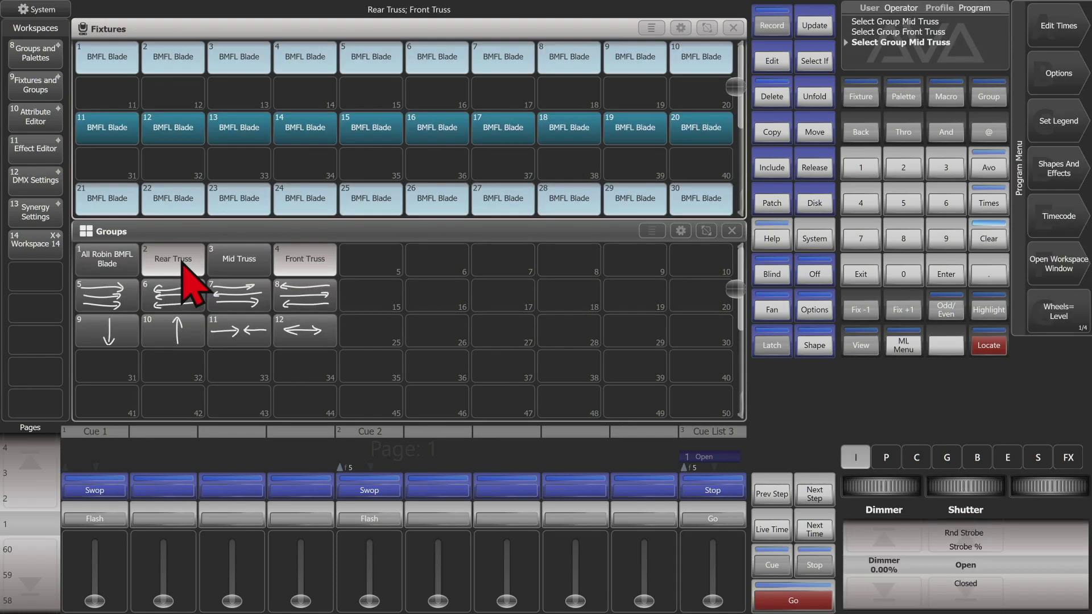
{"action": "left_click", "coordinate": [239, 262]}
{"action": "left_click", "coordinate": [288, 265]}
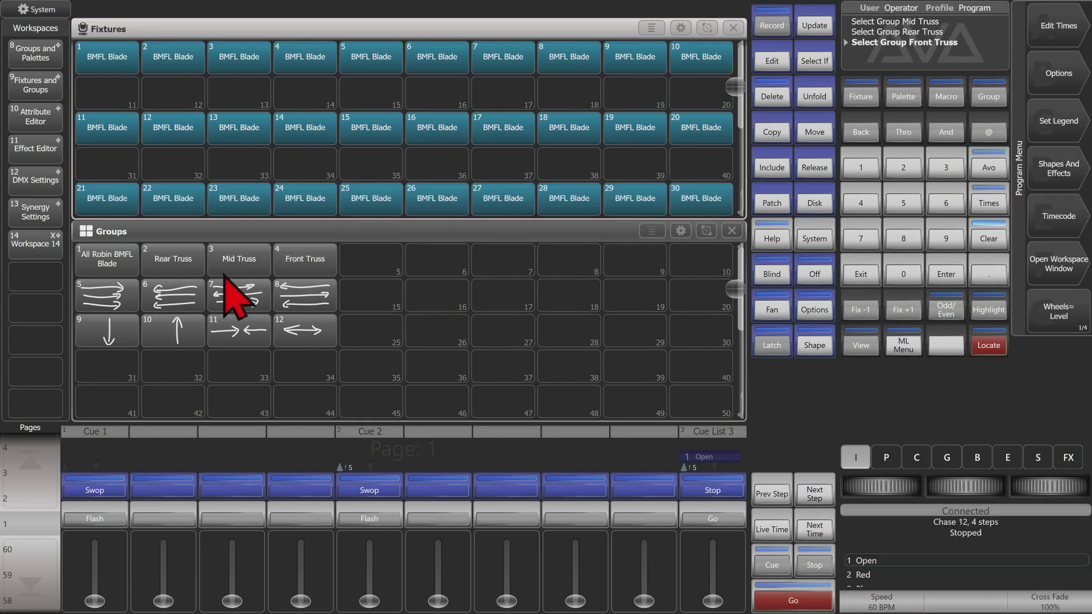
{"action": "left_click", "coordinate": [988, 239]}
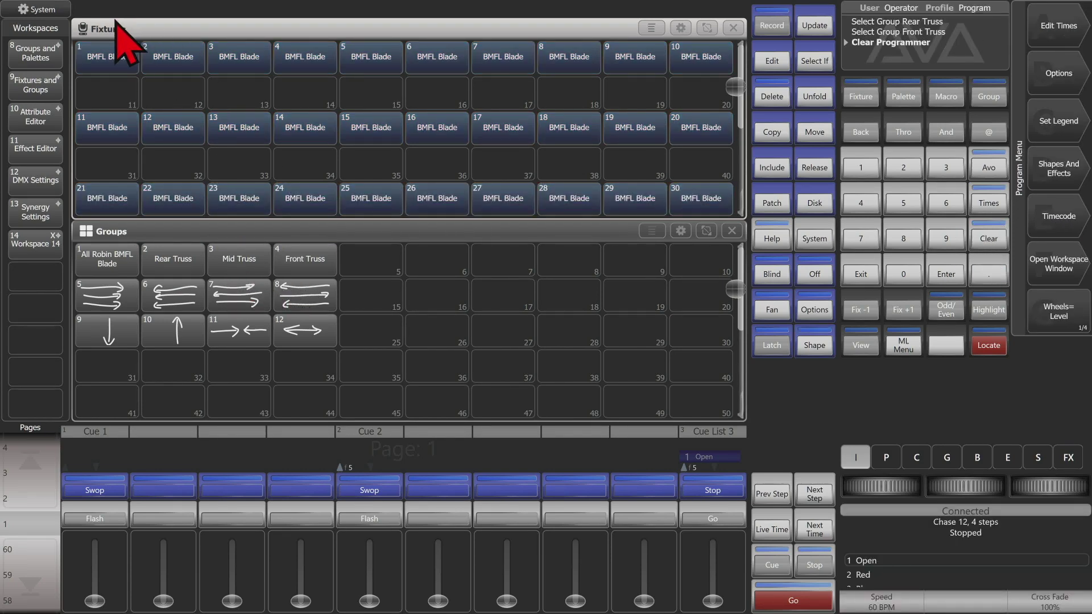
Marquee-select fixtures 1–30, quick record them as group 13, and clear.
{"action": "left_click_drag", "start_coordinate": [102, 50], "coordinate": [725, 114]}
{"action": "left_click", "coordinate": [375, 300]}
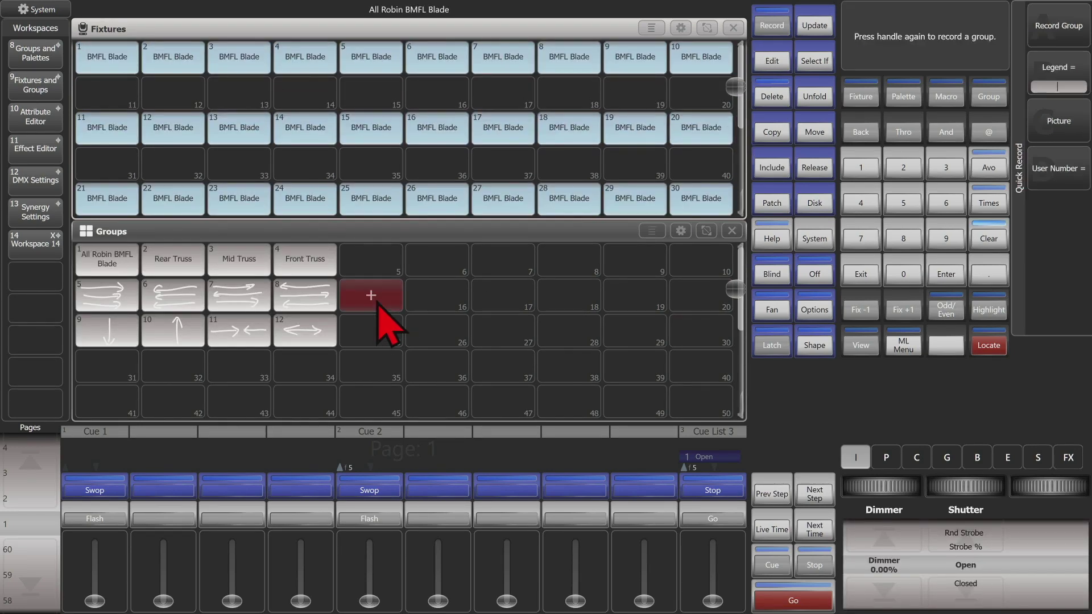
{"action": "left_click", "coordinate": [378, 301]}
{"action": "left_click", "coordinate": [990, 246]}
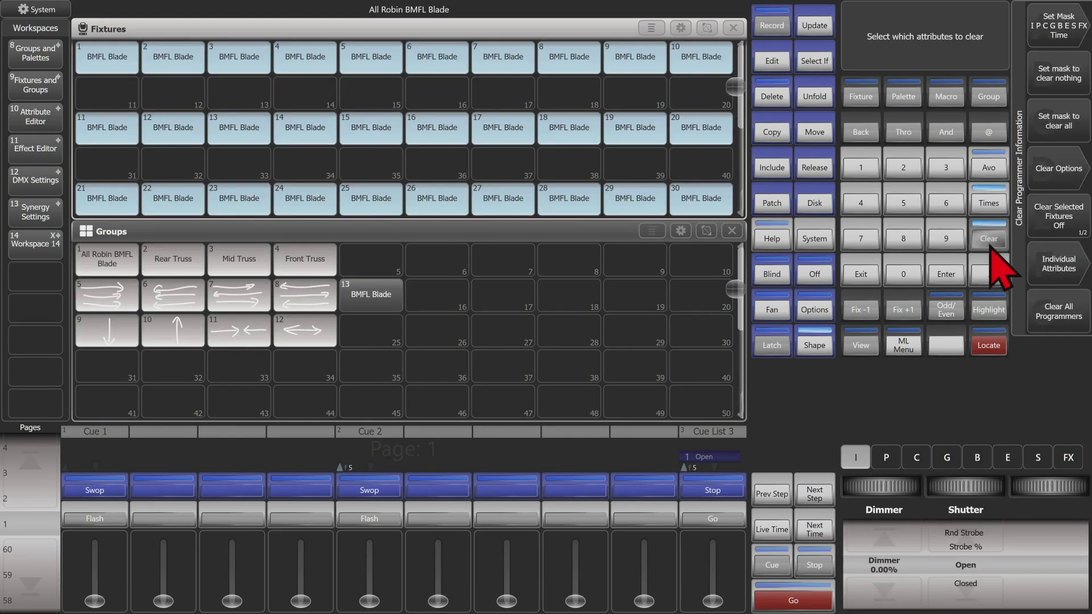
{"action": "left_click", "coordinate": [991, 245]}
Reselect all 30 BMFL Blade fixtures, record them as group 14, and clear.
{"action": "left_click_drag", "start_coordinate": [705, 191], "coordinate": [119, 60]}
{"action": "left_click", "coordinate": [446, 315]}
{"action": "left_click", "coordinate": [445, 309]}
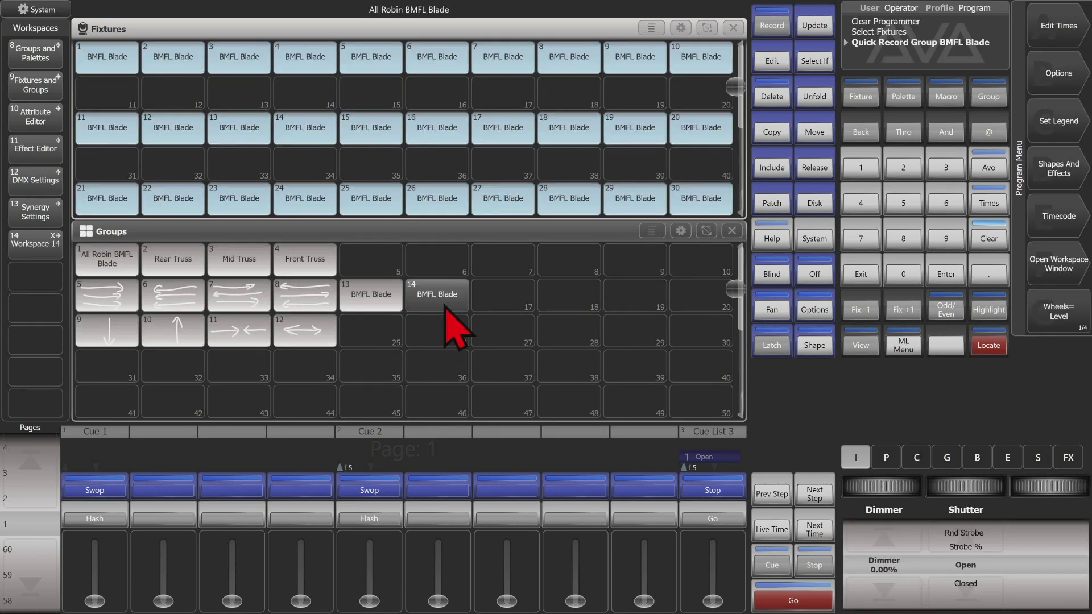
{"action": "left_click", "coordinate": [996, 241]}
{"action": "left_click", "coordinate": [997, 241]}
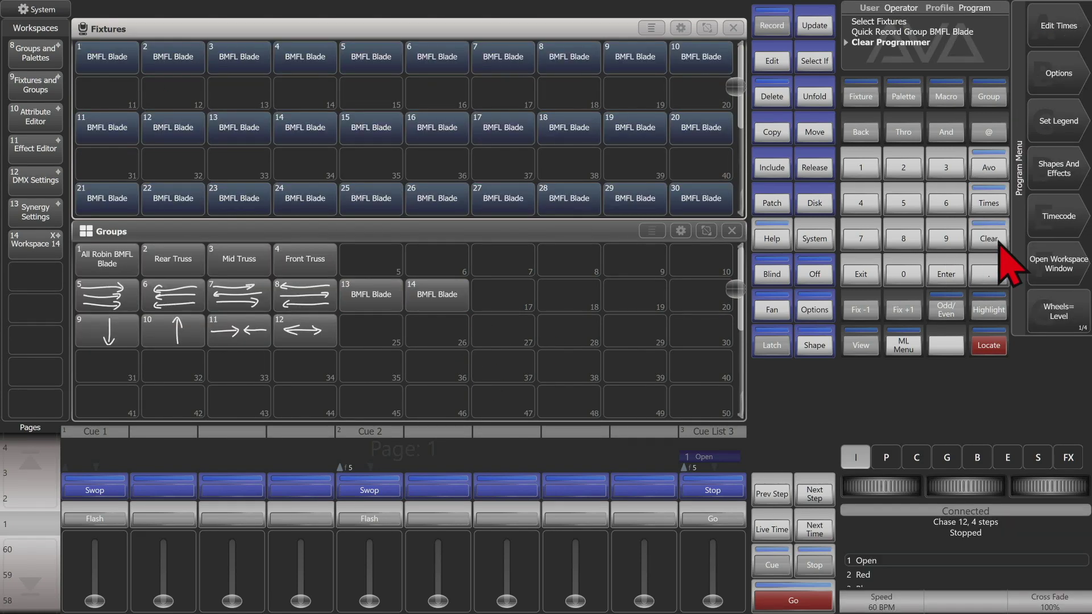
Check that group 13's fixture order runs 1 through 30.
{"action": "left_click", "coordinate": [988, 99]}
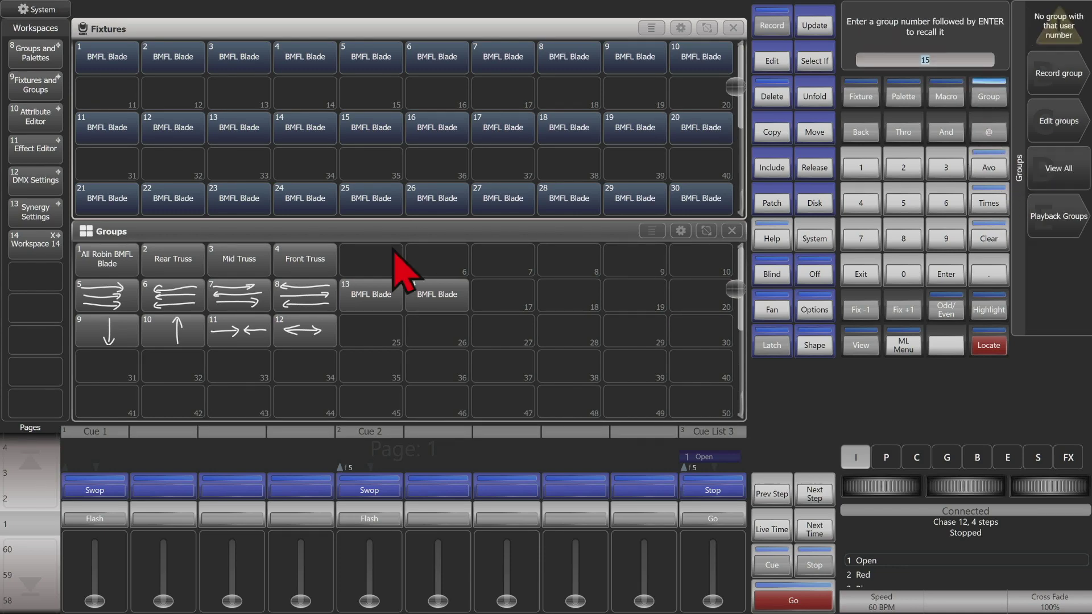
{"action": "left_click", "coordinate": [376, 297]}
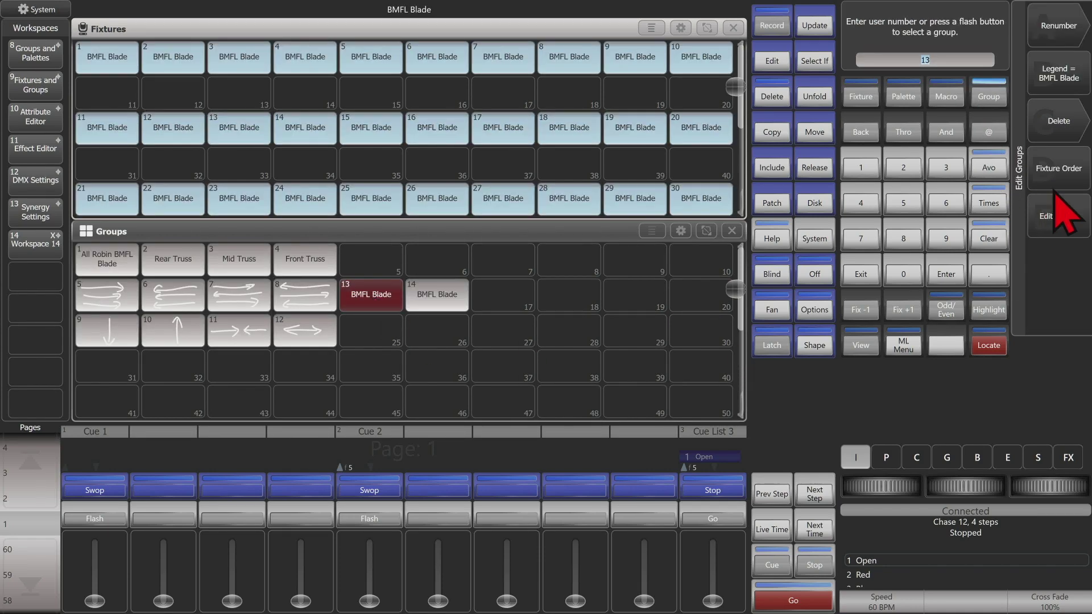
{"action": "left_click", "coordinate": [1059, 172]}
{"action": "left_click", "coordinate": [106, 59]}
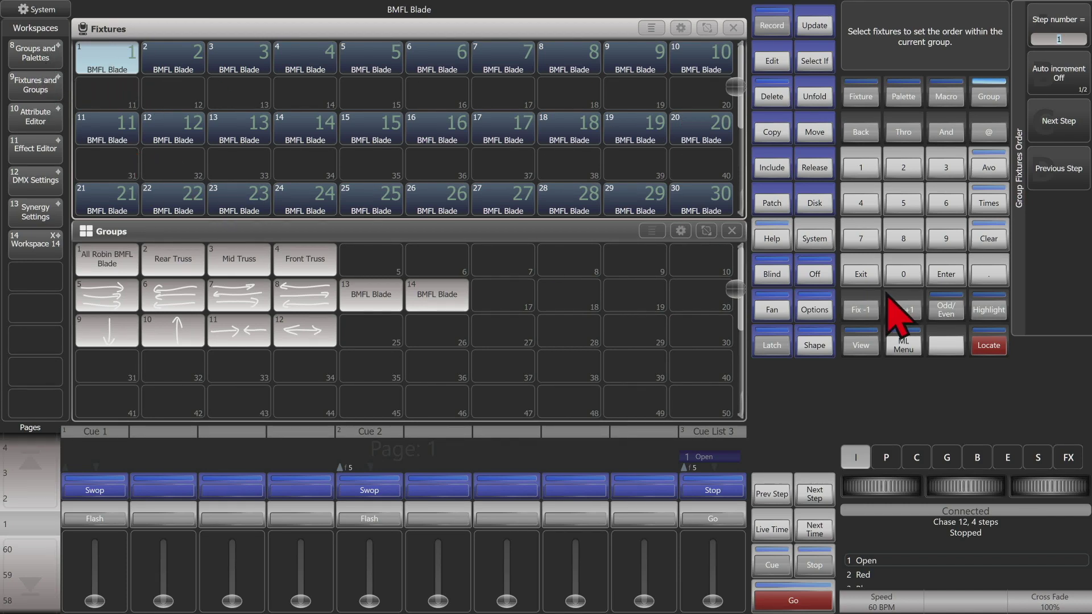
{"action": "left_click", "coordinate": [864, 275]}
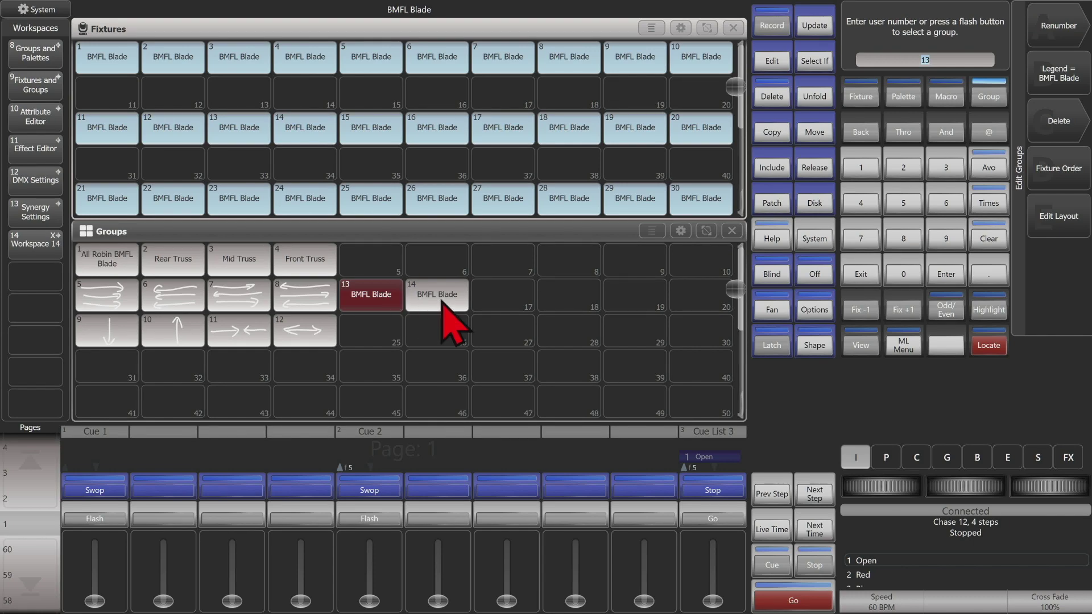
Reverse group 14's fixture order to run 30 down to 1, then clear the programmer.
{"action": "left_click", "coordinate": [442, 301]}
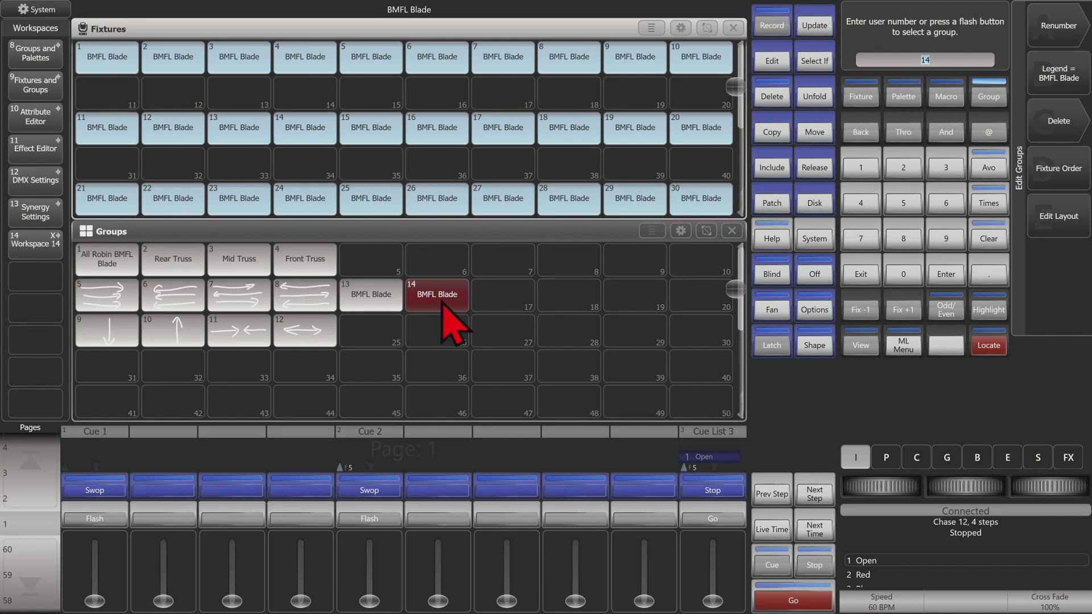
{"action": "left_click", "coordinate": [1061, 171]}
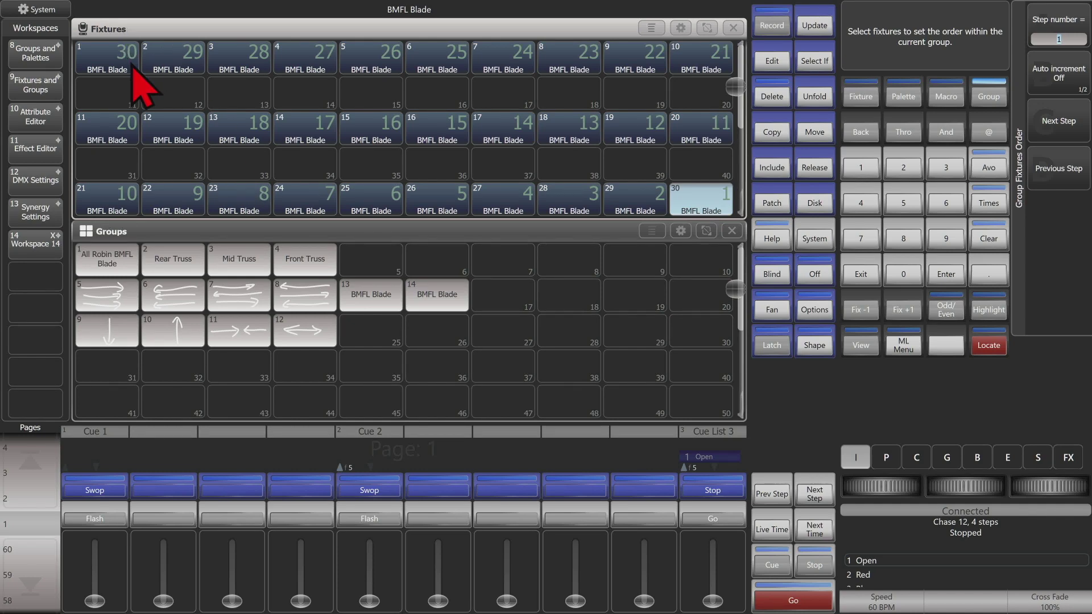
{"action": "left_click", "coordinate": [859, 274]}
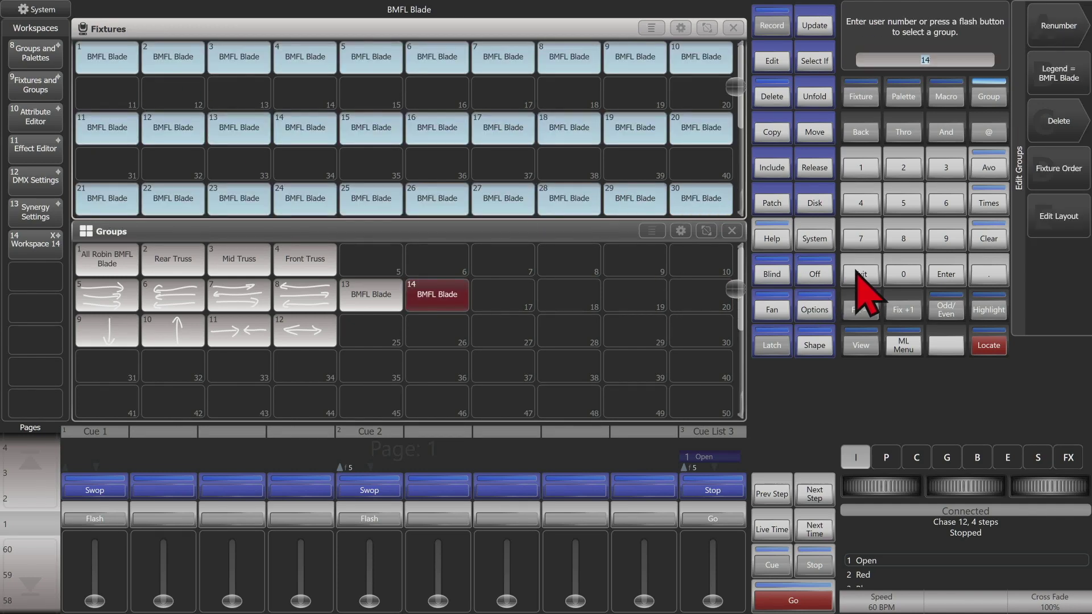
{"action": "left_click", "coordinate": [859, 274]}
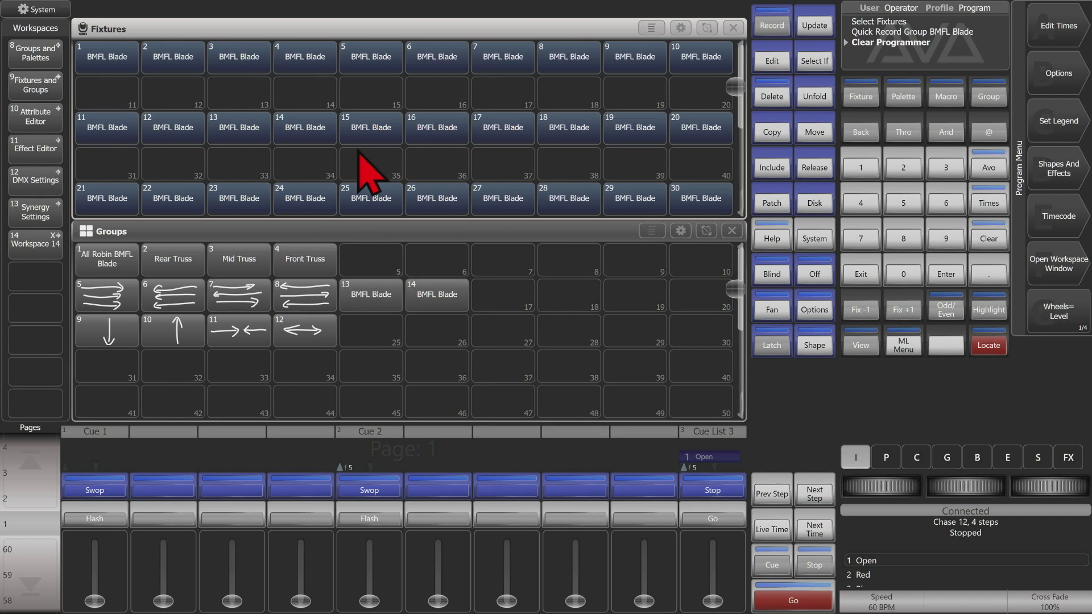
Select the fixtures one by one in a scattered order, starting 1, 28, 7, 13 and ending with 23.
{"action": "left_click", "coordinate": [108, 59]}
{"action": "left_click", "coordinate": [504, 60]}
{"action": "left_click", "coordinate": [239, 129]}
{"action": "left_click", "coordinate": [568, 199]}
{"action": "left_click", "coordinate": [722, 134]}
{"action": "left_click", "coordinate": [306, 58]}
{"action": "left_click", "coordinate": [173, 199]}
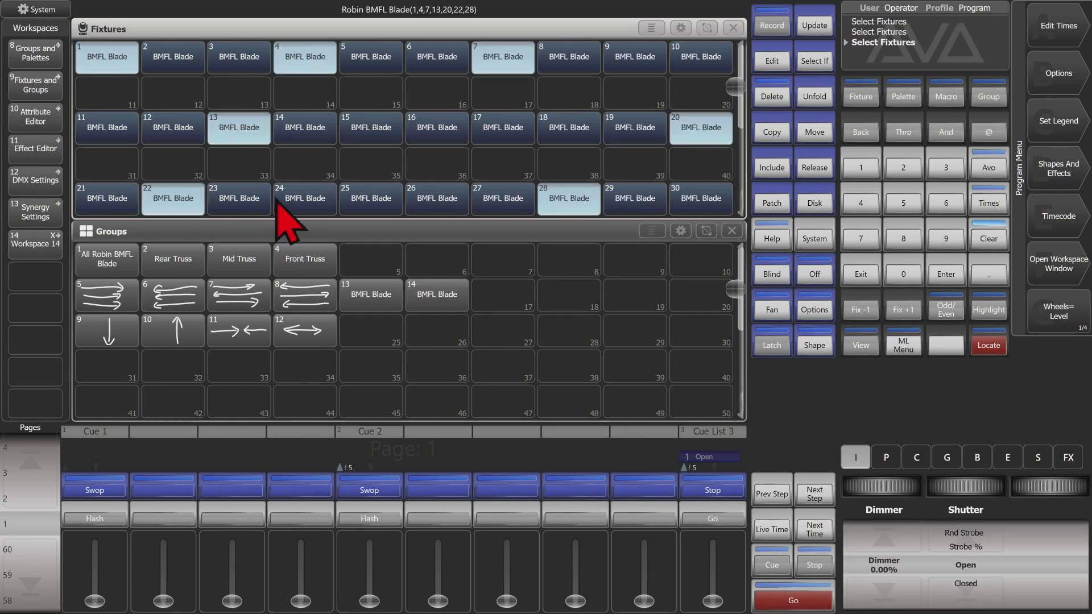
{"action": "left_click", "coordinate": [568, 58]}
{"action": "left_click", "coordinate": [437, 129]}
{"action": "left_click", "coordinate": [174, 129]}
{"action": "left_click", "coordinate": [503, 199]}
{"action": "left_click", "coordinate": [239, 59]}
{"action": "left_click", "coordinate": [654, 60]}
{"action": "left_click", "coordinate": [108, 130]}
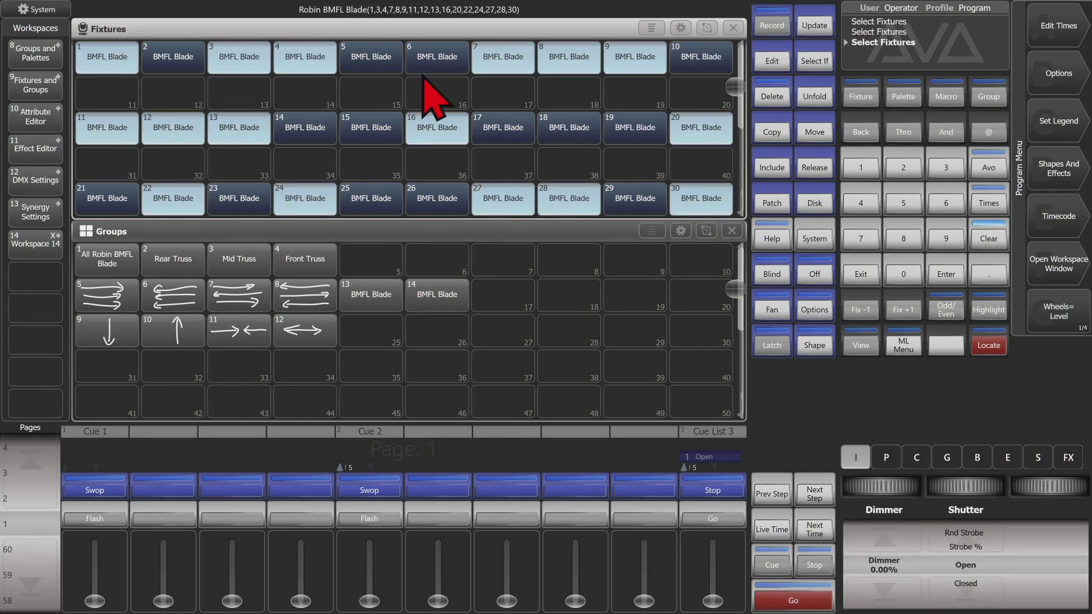
{"action": "left_click", "coordinate": [437, 58]}
{"action": "left_click", "coordinate": [702, 58]}
{"action": "left_click", "coordinate": [569, 130]}
{"action": "left_click", "coordinate": [371, 58]}
{"action": "left_click", "coordinate": [503, 129]}
{"action": "left_click", "coordinate": [635, 130]}
{"action": "left_click", "coordinate": [186, 64]}
{"action": "left_click", "coordinate": [108, 199]}
{"action": "left_click", "coordinate": [371, 128]}
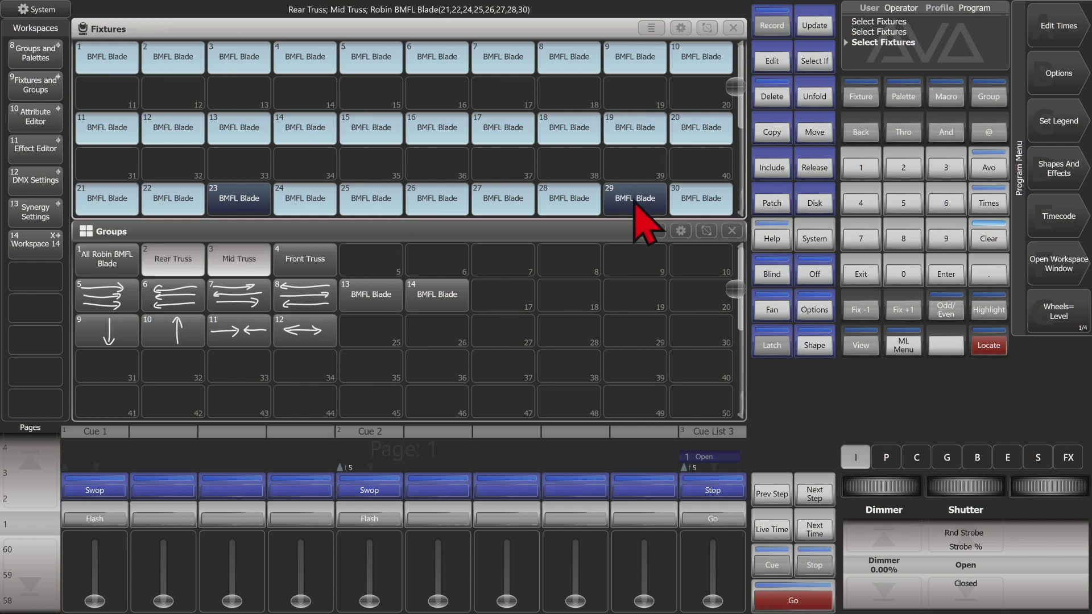
{"action": "left_click", "coordinate": [638, 202]}
{"action": "left_click", "coordinate": [261, 208]}
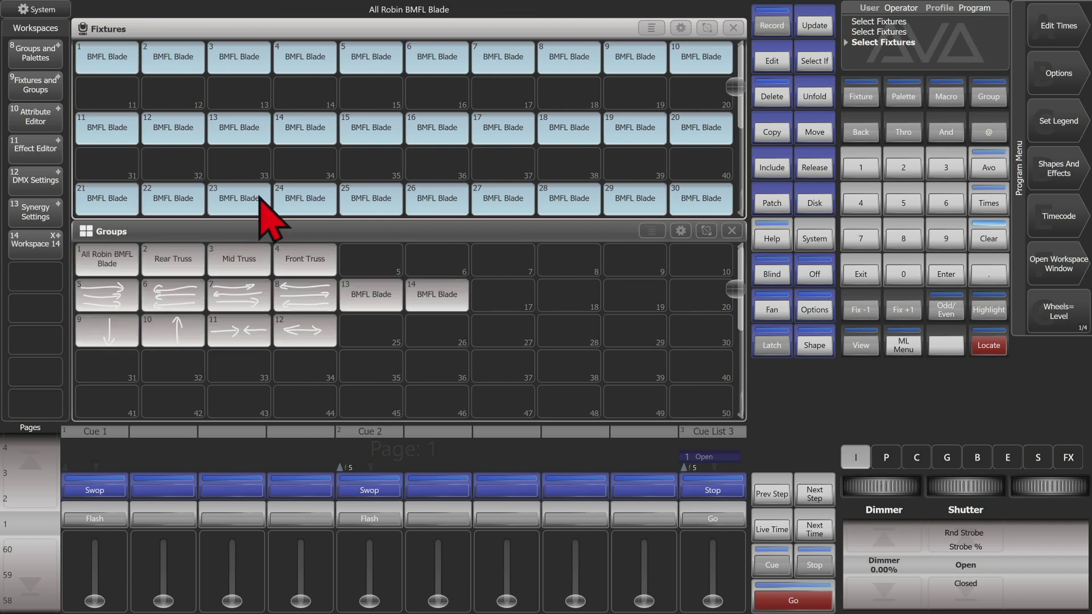
Quick record the ordered selection as group 15 and clear the programmer.
{"action": "left_click", "coordinate": [521, 301]}
{"action": "left_click", "coordinate": [987, 239]}
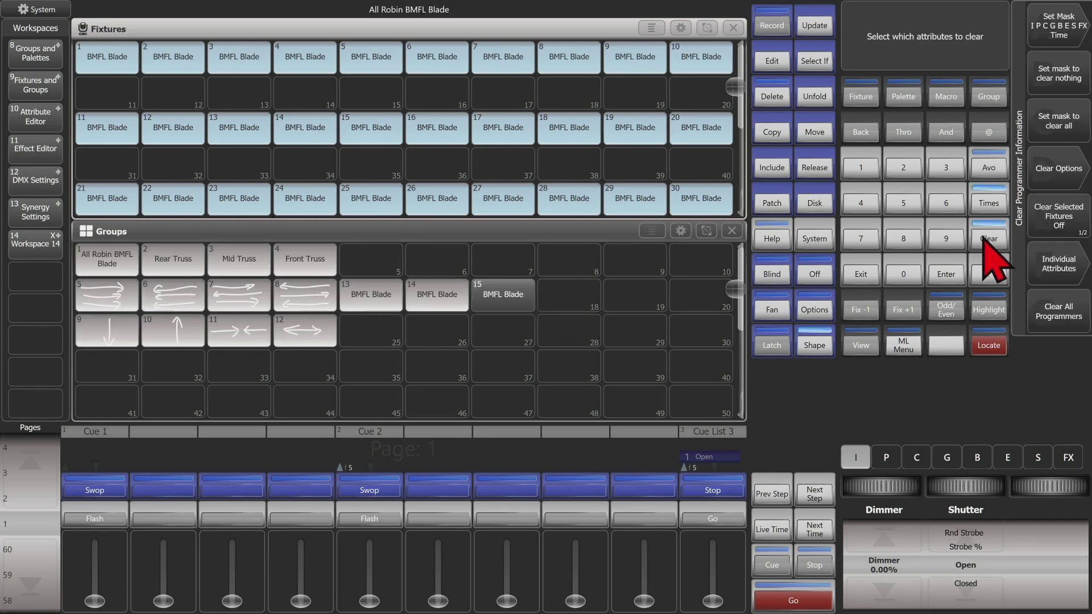
{"action": "left_click", "coordinate": [990, 239]}
Review group 15's scrambled fixture order in Edit groups.
{"action": "left_click", "coordinate": [990, 97]}
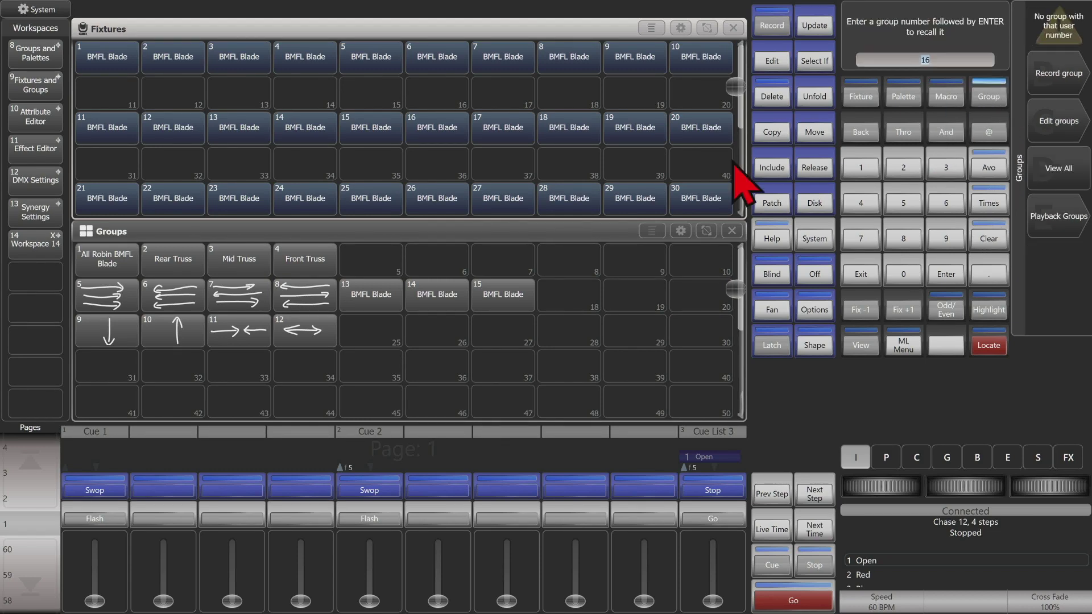
{"action": "left_click", "coordinate": [495, 304]}
{"action": "left_click", "coordinate": [1047, 169]}
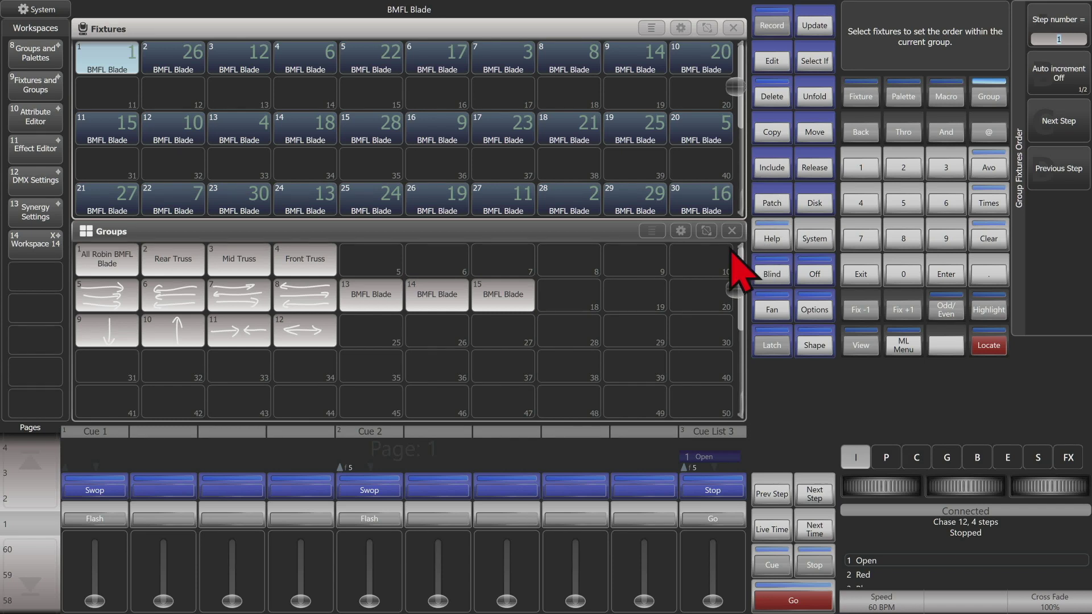
{"action": "left_click", "coordinate": [861, 273]}
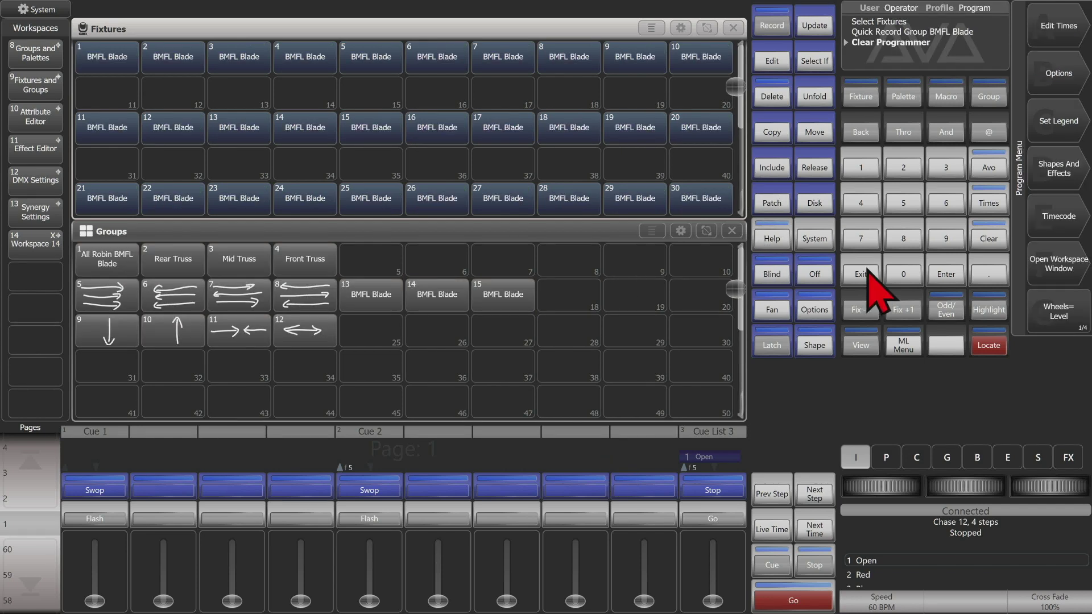
{"action": "left_click", "coordinate": [994, 99]}
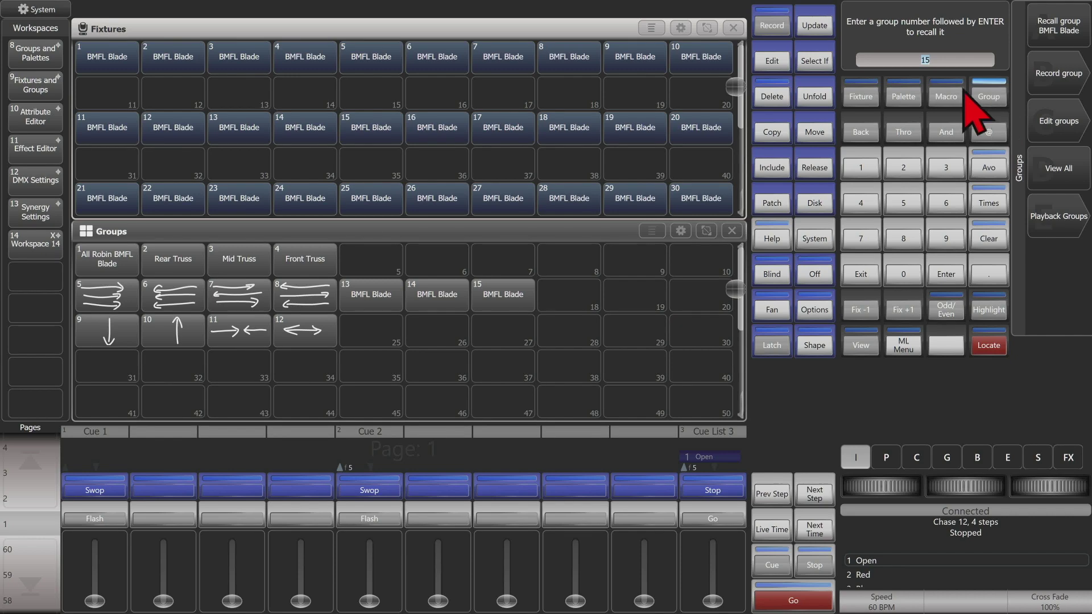
Open fixture-order editing for group 8.
{"action": "left_click", "coordinate": [1051, 127]}
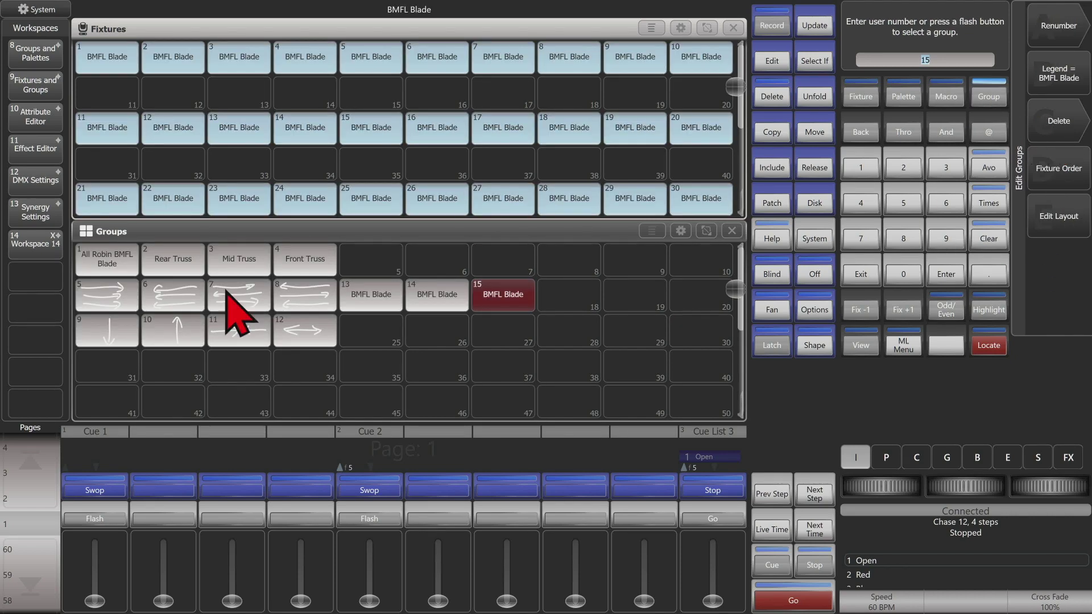
{"action": "left_click", "coordinate": [314, 300]}
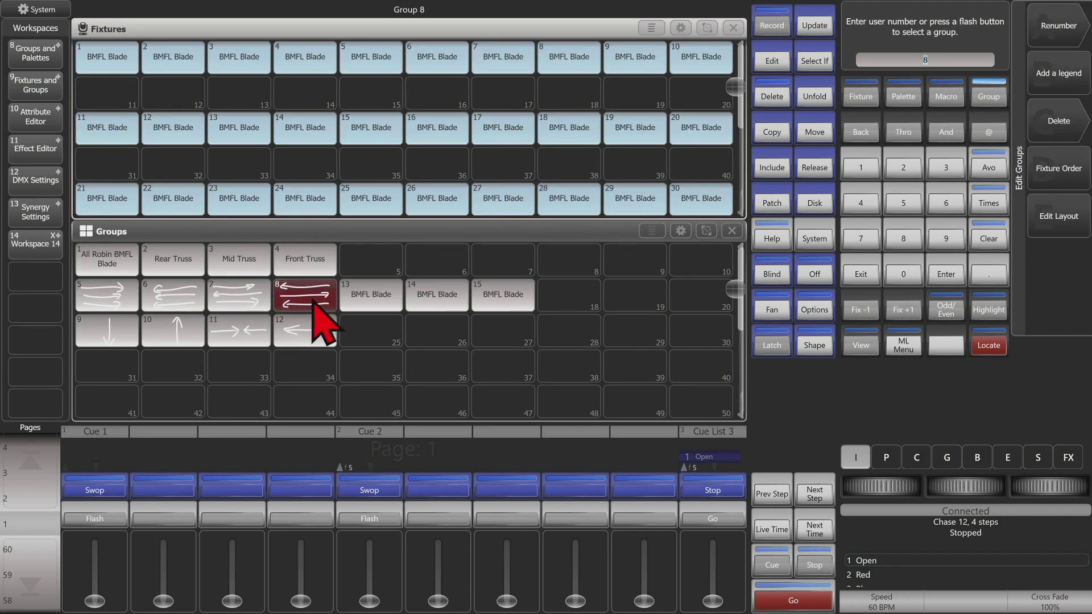
{"action": "left_click", "coordinate": [1068, 171]}
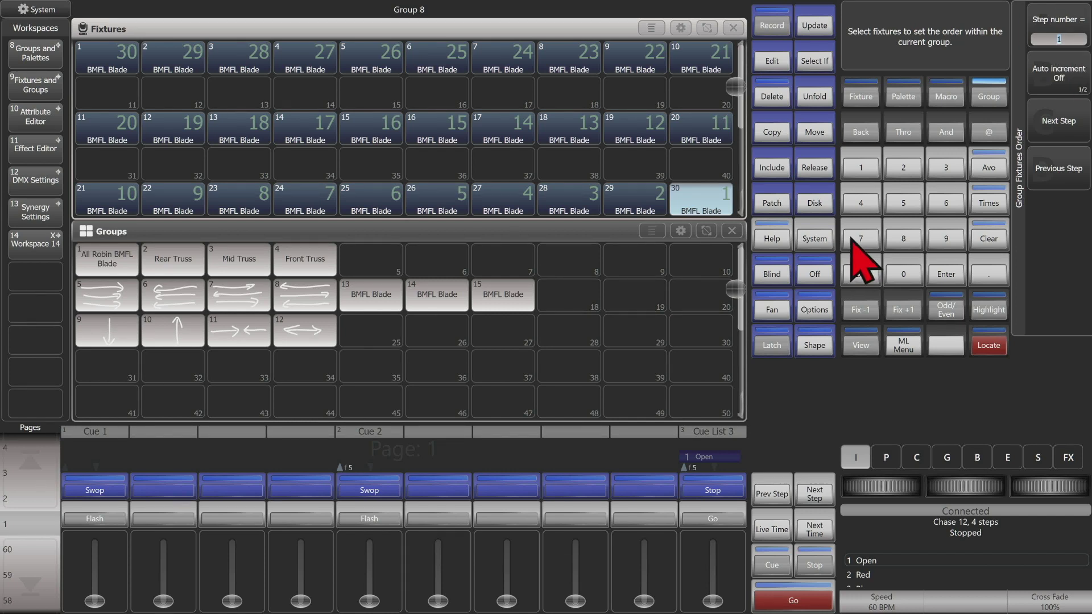
Assign fixtures 11, 12 and 13 to order steps 11, 12 and 13.
{"action": "left_click", "coordinate": [868, 170]}
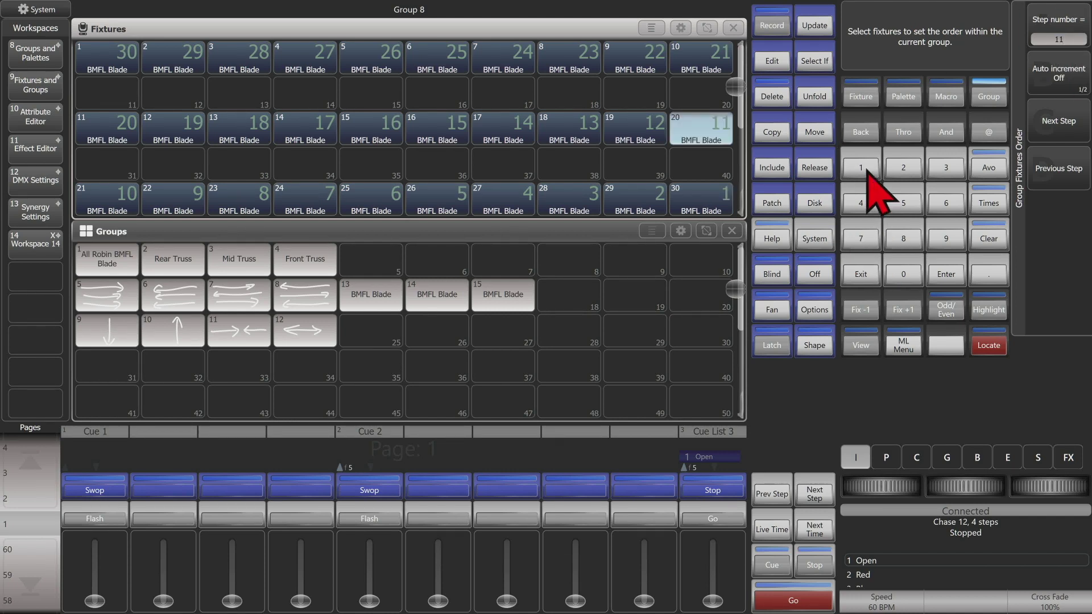
{"action": "left_click", "coordinate": [110, 136]}
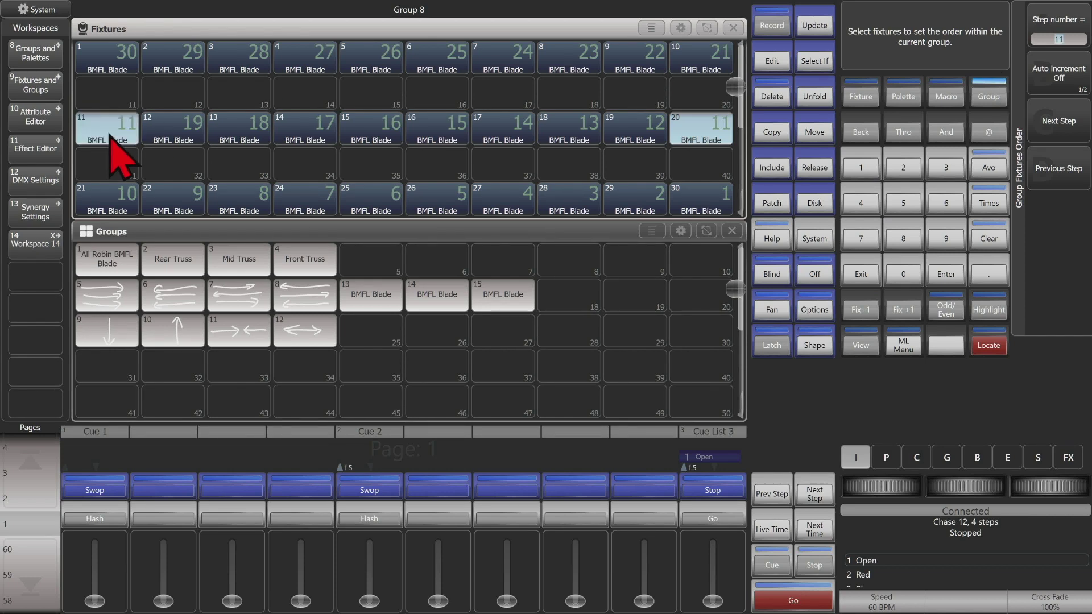
{"action": "left_click", "coordinate": [1053, 132]}
{"action": "left_click", "coordinate": [195, 135]}
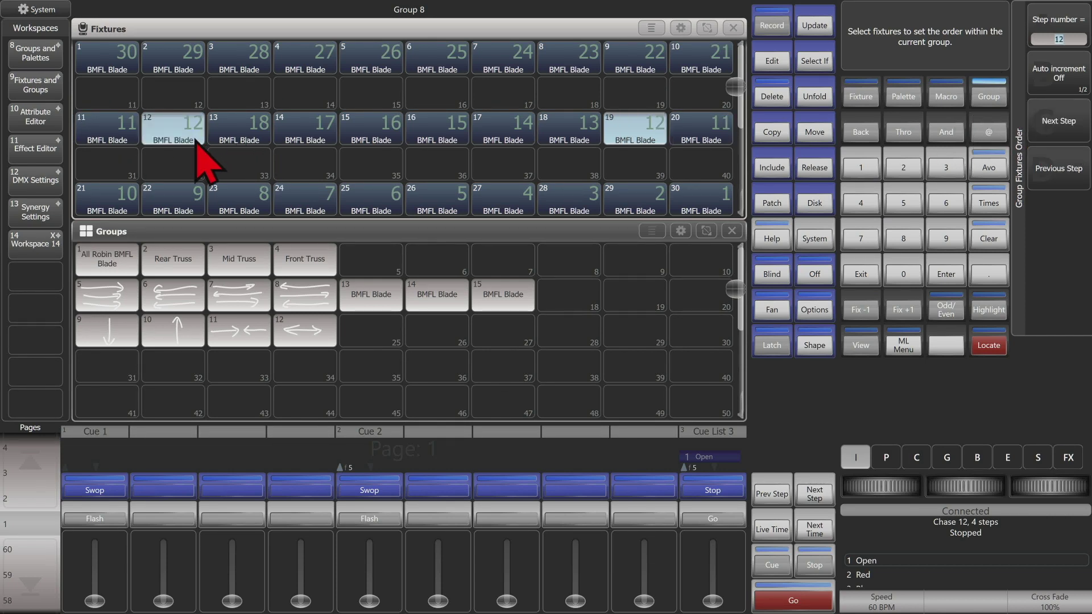
{"action": "left_click", "coordinate": [1053, 132]}
{"action": "left_click", "coordinate": [262, 149]}
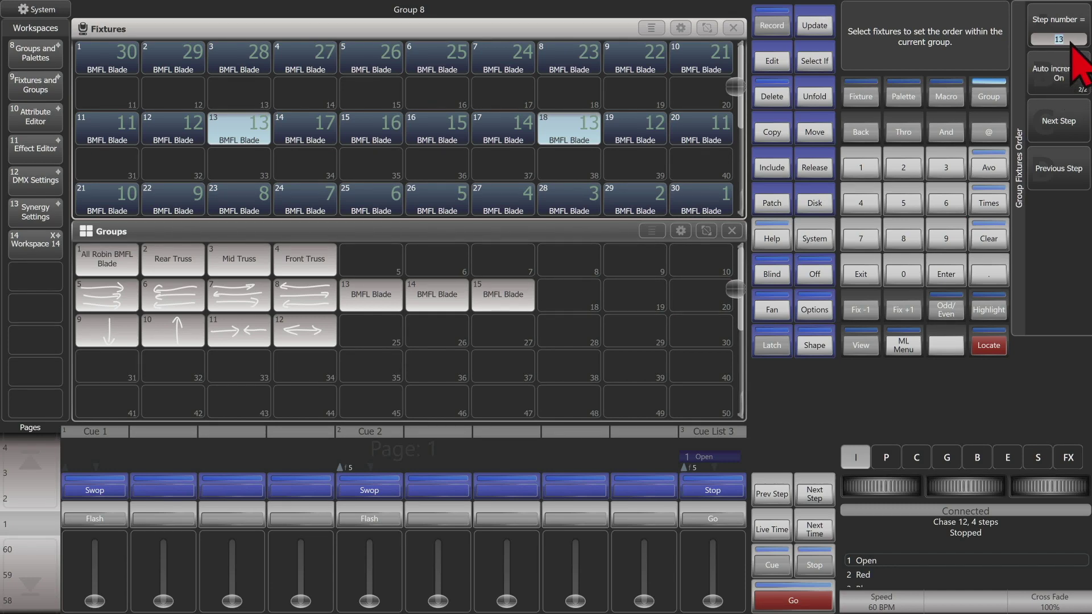
Assign fixtures 14 through 20 to order steps 14 through 20.
{"action": "type", "text": "1"}
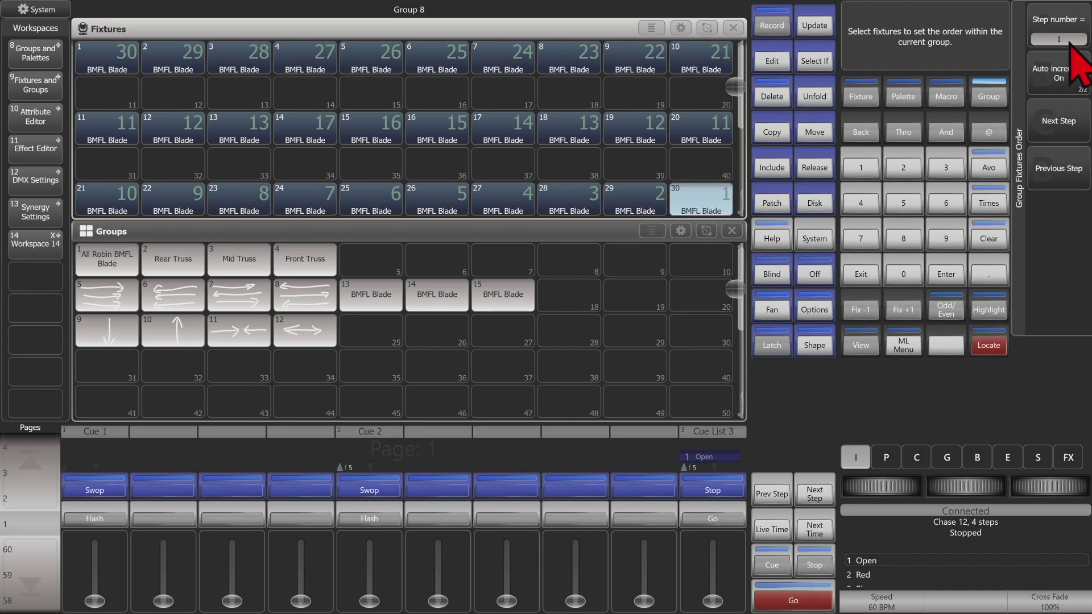
{"action": "type", "text": "4"}
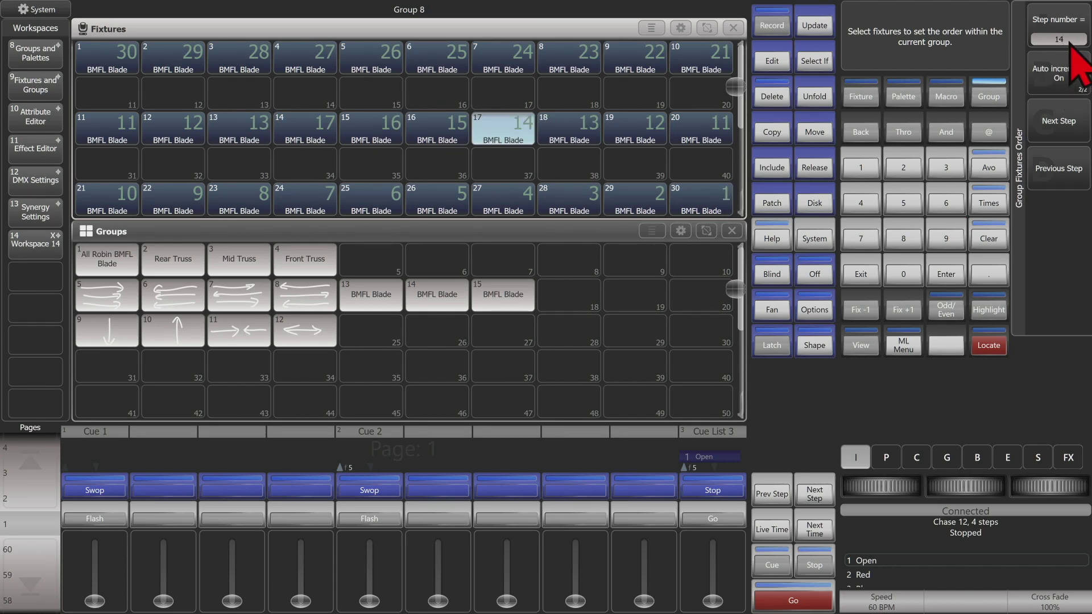
{"action": "left_click", "coordinate": [285, 130]}
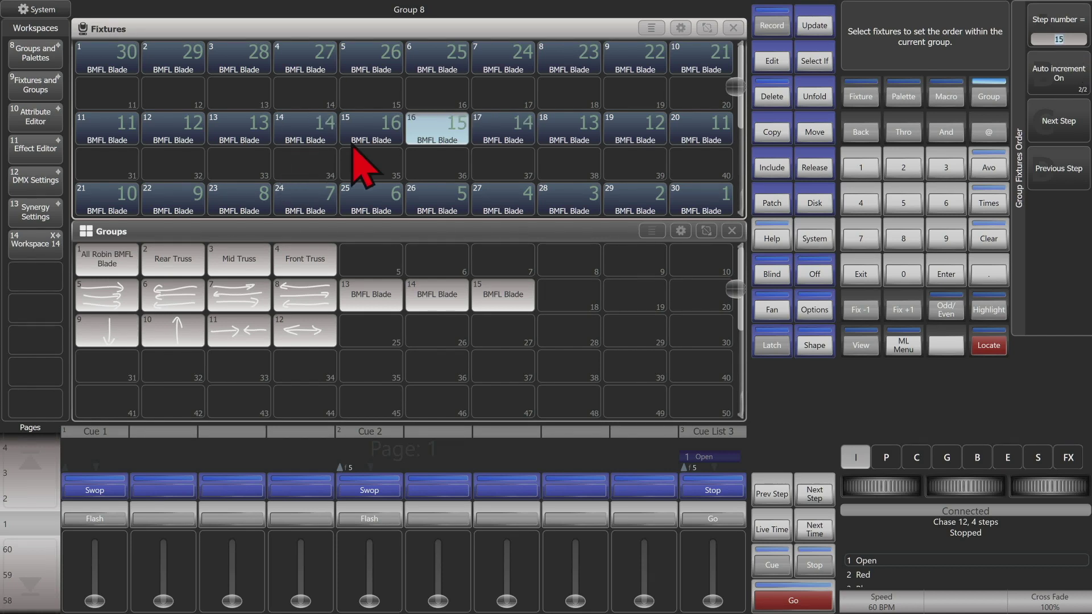
{"action": "left_click", "coordinate": [391, 142]}
{"action": "left_click", "coordinate": [443, 139]}
{"action": "left_click", "coordinate": [511, 141]}
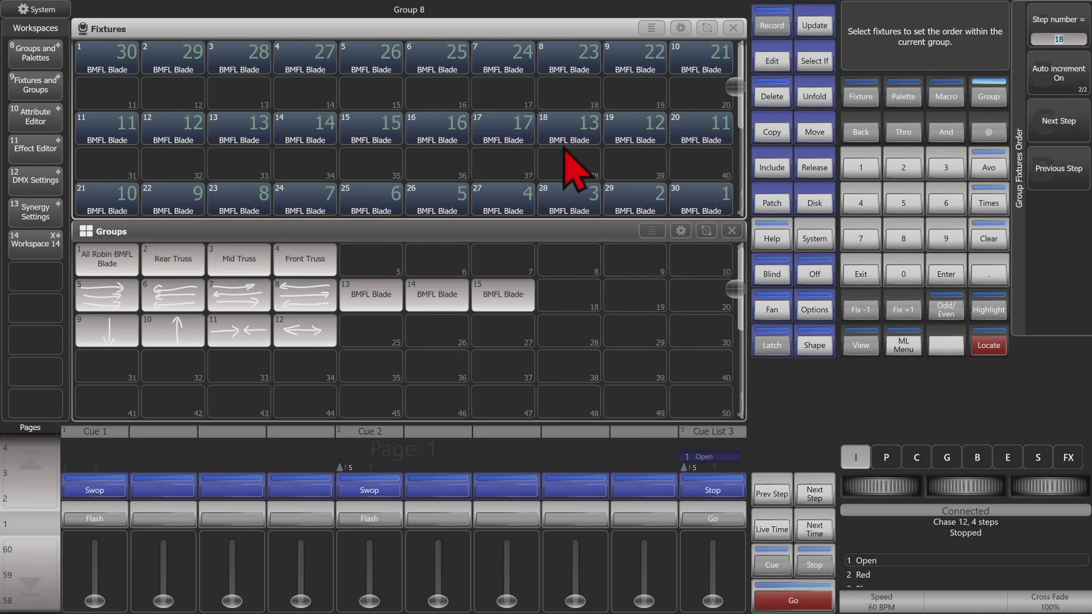
{"action": "left_click", "coordinate": [575, 142]}
{"action": "left_click", "coordinate": [636, 140]}
{"action": "left_click", "coordinate": [700, 136]}
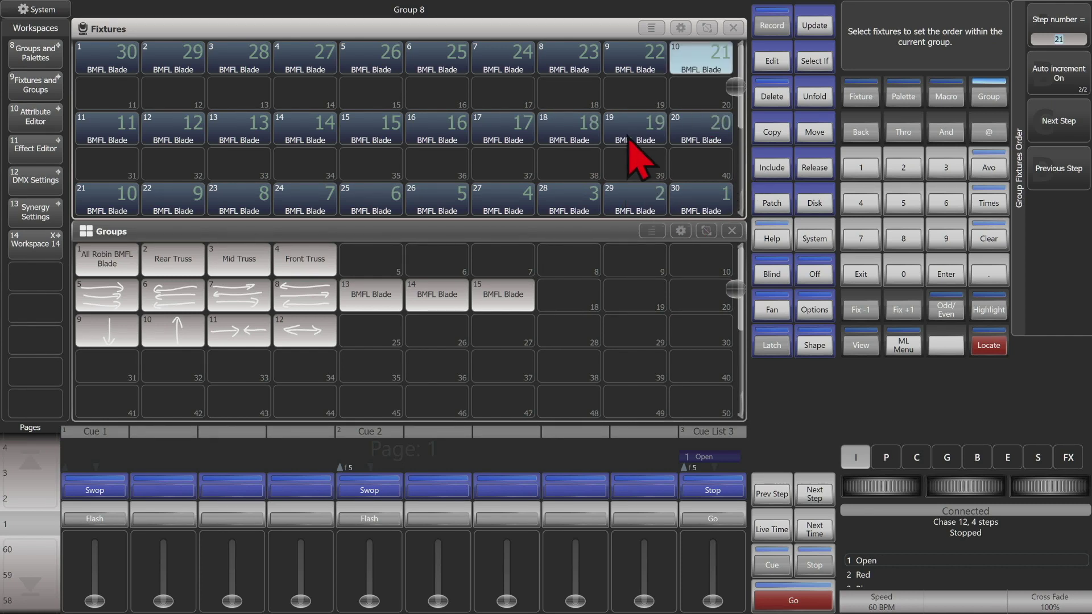
Exit group 8's ordering and open Fixture Order editing for group 12.
{"action": "left_click", "coordinate": [870, 271]}
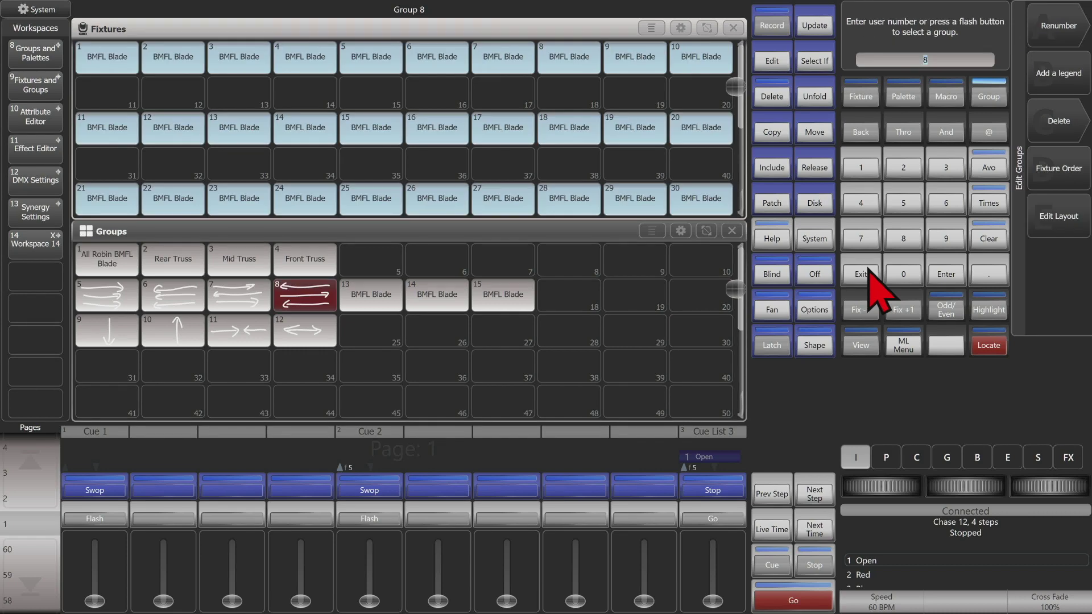
{"action": "left_click", "coordinate": [870, 271]}
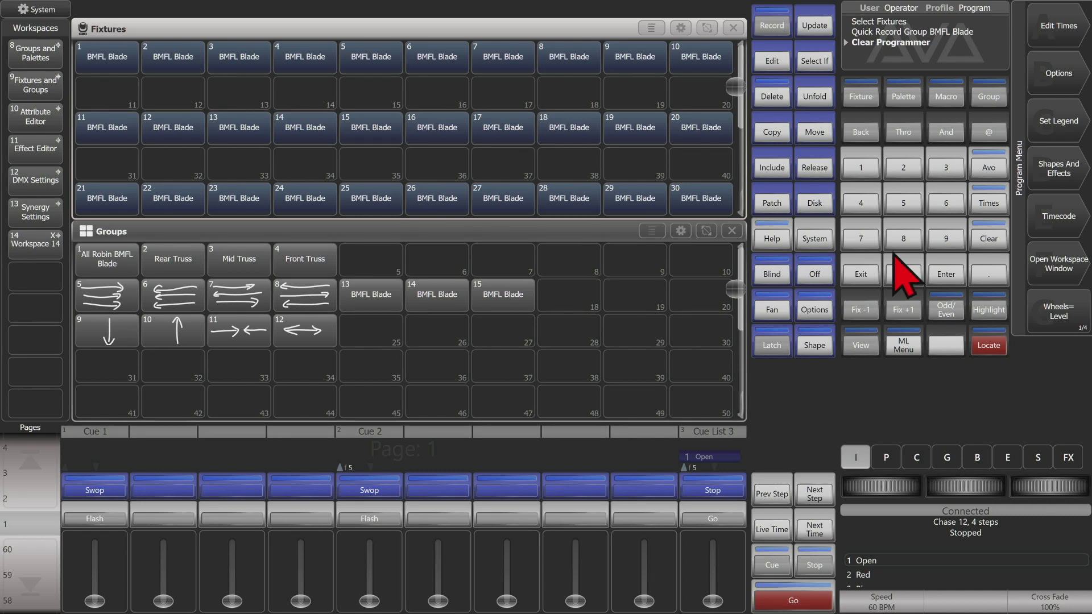
{"action": "left_click", "coordinate": [989, 102]}
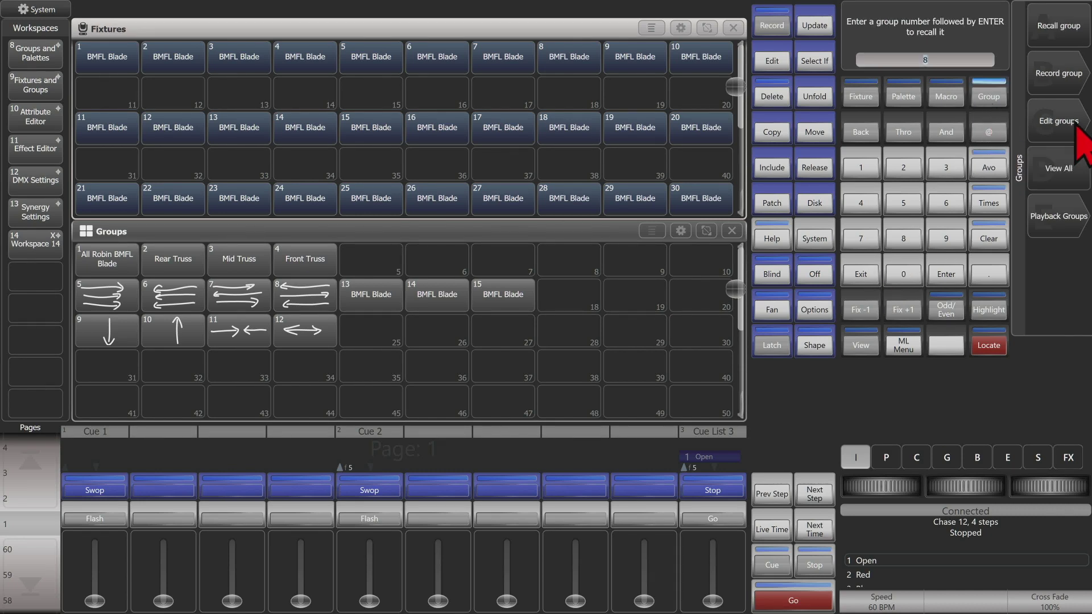
{"action": "left_click", "coordinate": [1056, 118]}
{"action": "left_click", "coordinate": [305, 332]}
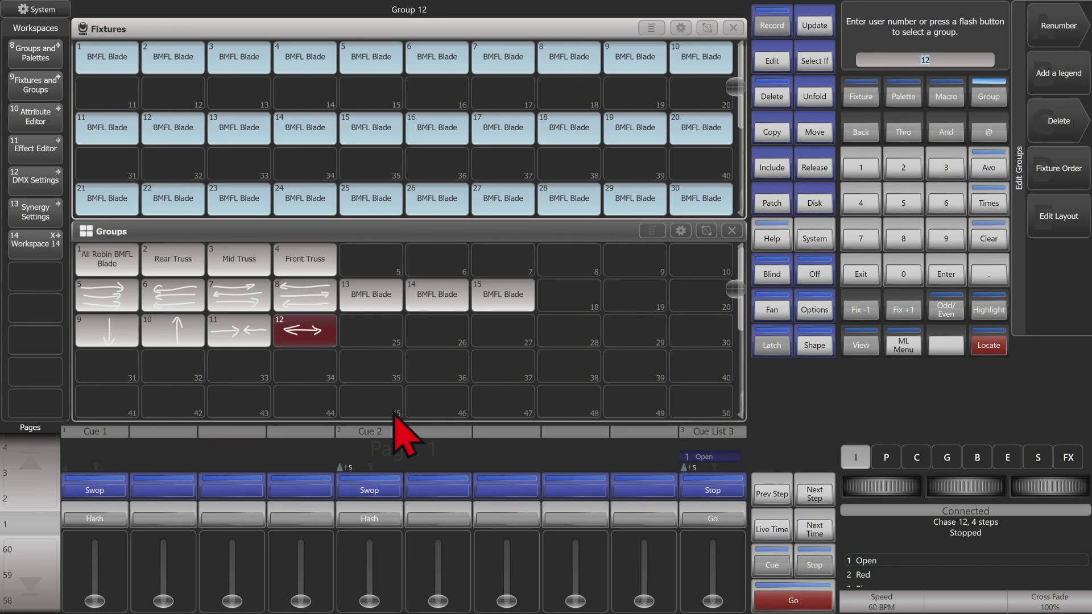
{"action": "left_click", "coordinate": [1081, 170]}
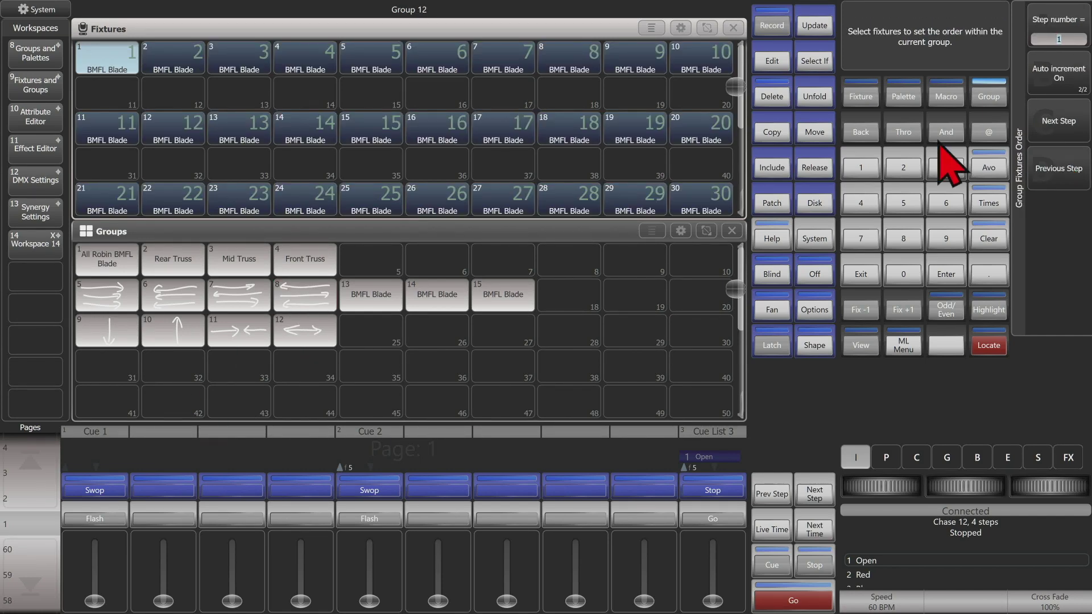
Turn off Auto increment, then order columns 5–6 at step 1, 4/7 at step 2, 3/8 at step 3.
{"action": "left_click", "coordinate": [1056, 75]}
{"action": "left_click_drag", "start_coordinate": [353, 60], "coordinate": [438, 188]}
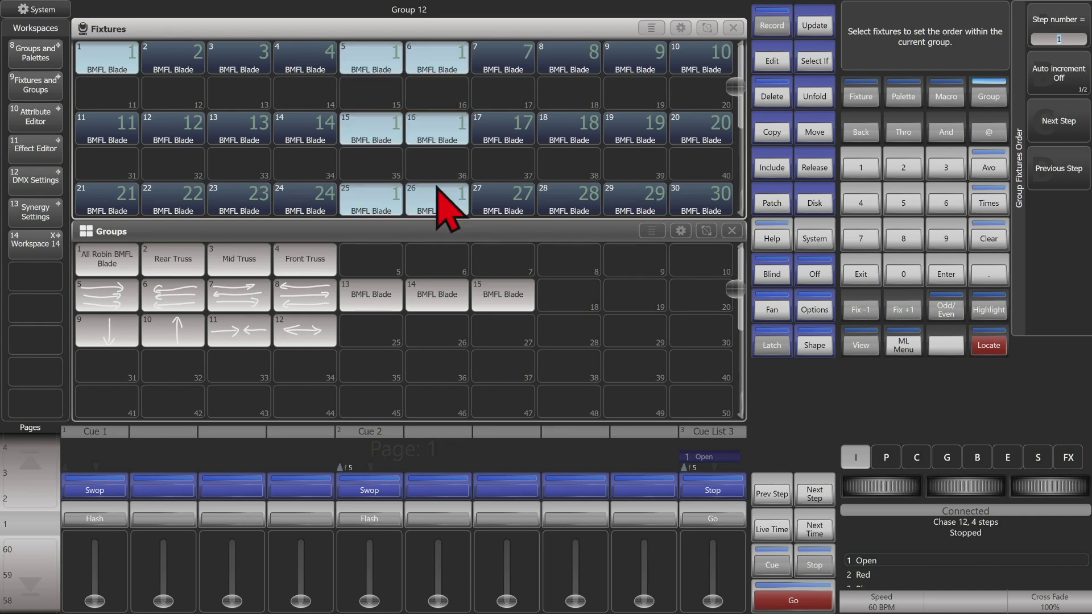
{"action": "left_click", "coordinate": [1049, 139]}
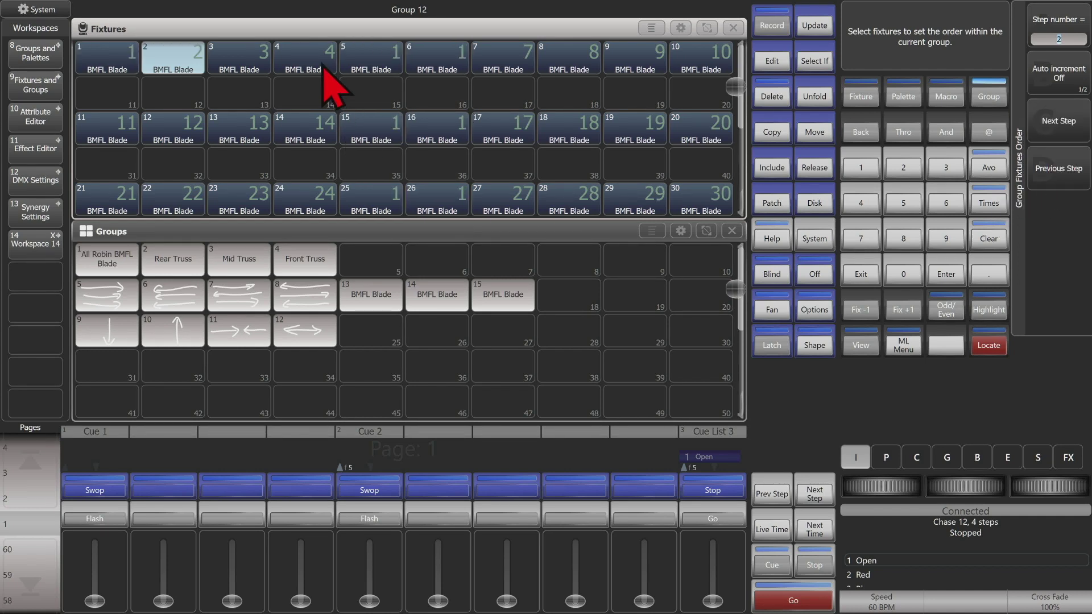
{"action": "left_click_drag", "start_coordinate": [323, 68], "coordinate": [315, 208]}
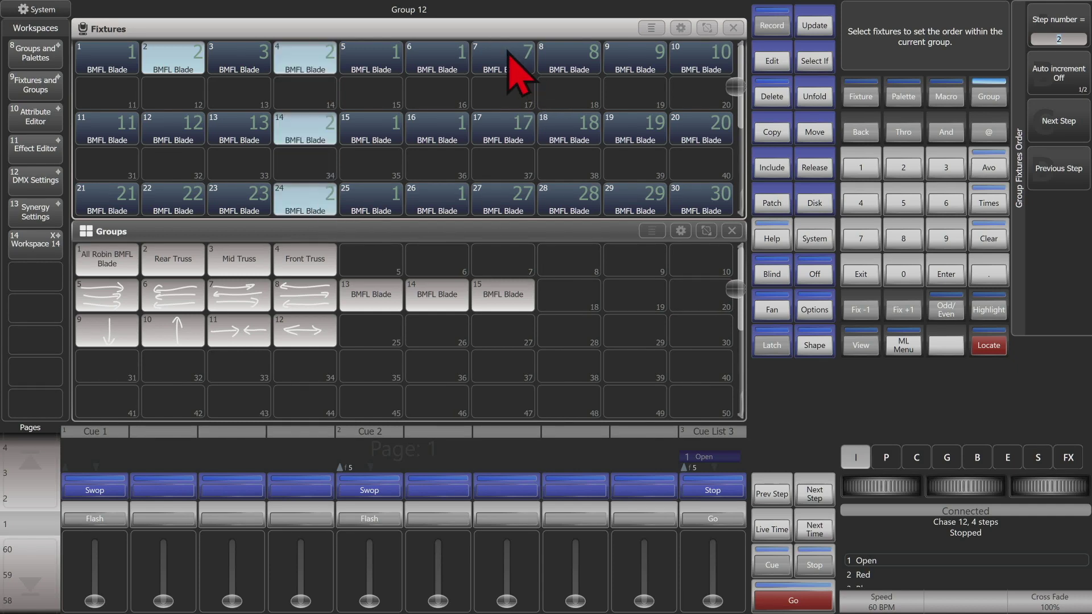
{"action": "left_click_drag", "start_coordinate": [515, 66], "coordinate": [519, 224]}
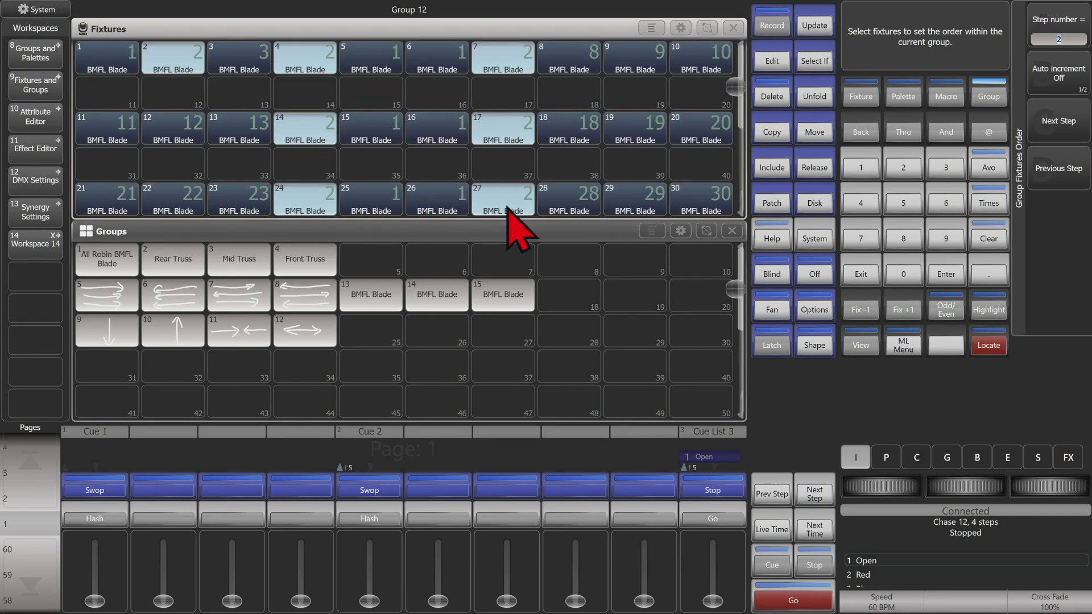
{"action": "left_click", "coordinate": [1084, 133]}
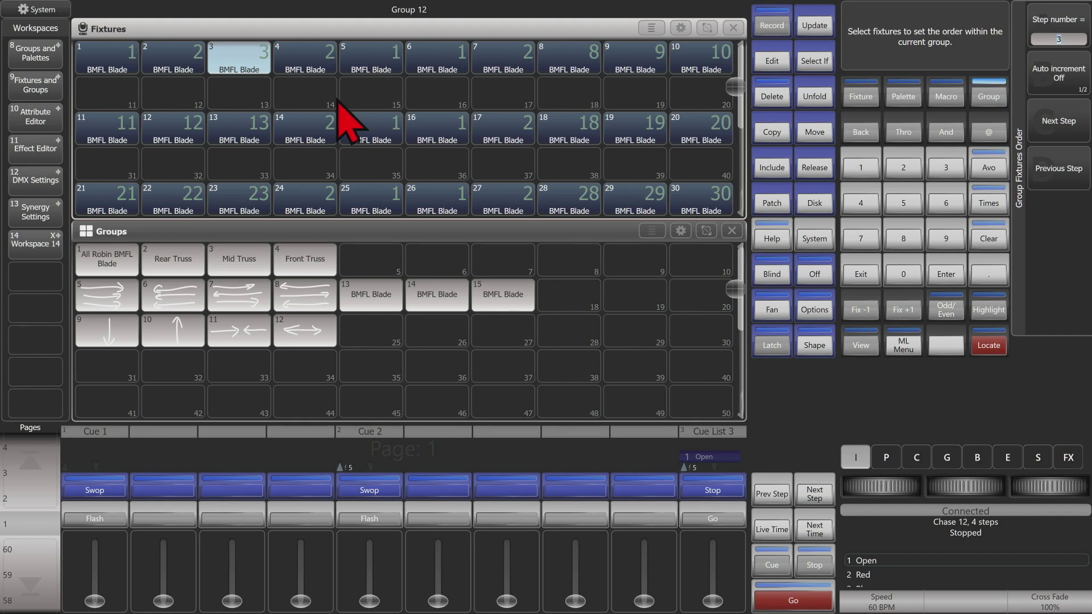
{"action": "left_click_drag", "start_coordinate": [260, 56], "coordinate": [252, 202]}
{"action": "left_click_drag", "start_coordinate": [572, 65], "coordinate": [585, 213]}
Order columns 2/9 at step 4 and 1/10 at step 5, then exit ordering.
{"action": "left_click", "coordinate": [1071, 138]}
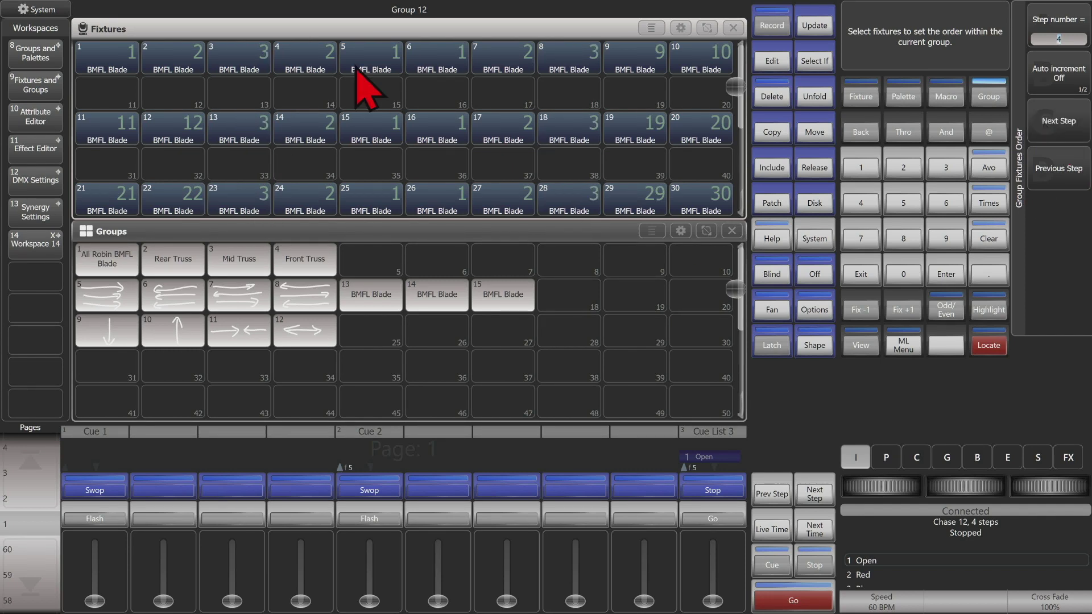
{"action": "left_click_drag", "start_coordinate": [203, 73], "coordinate": [183, 220]}
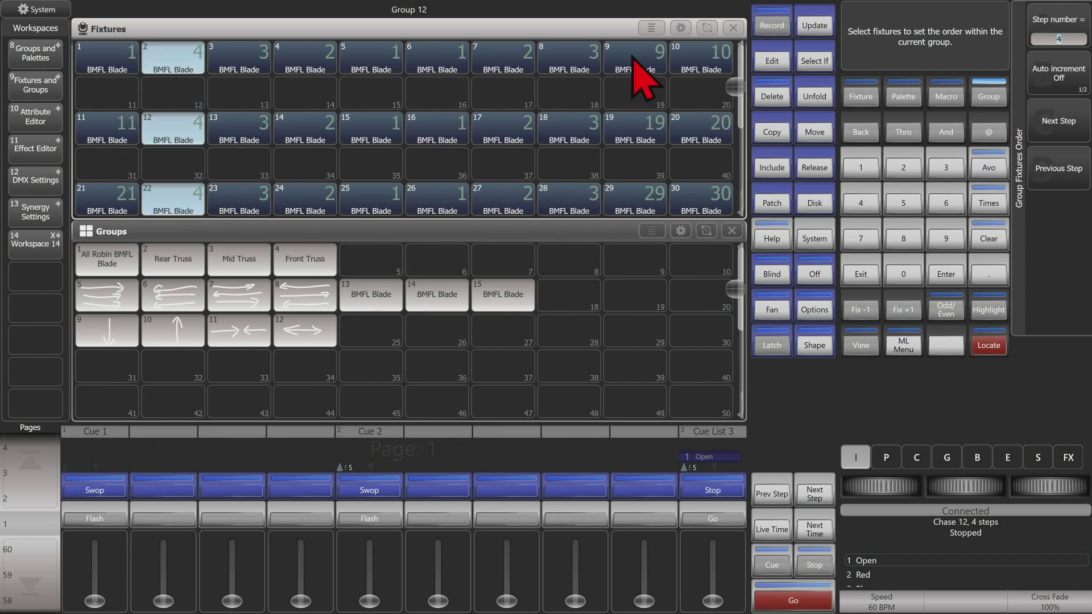
{"action": "left_click_drag", "start_coordinate": [638, 74], "coordinate": [654, 219]}
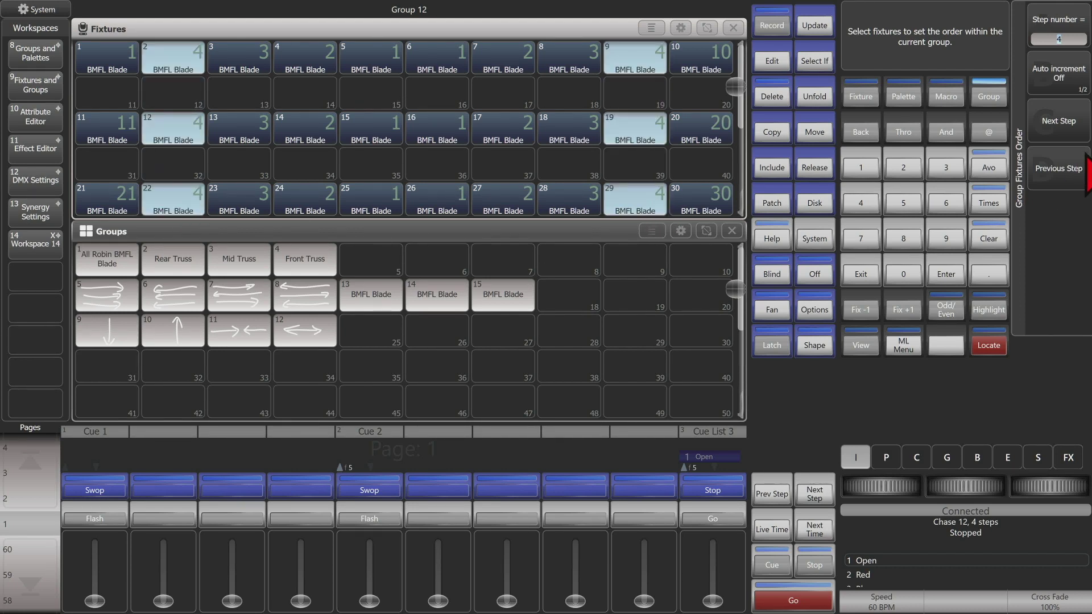
{"action": "left_click", "coordinate": [1059, 121]}
{"action": "left_click_drag", "start_coordinate": [114, 54], "coordinate": [119, 199]}
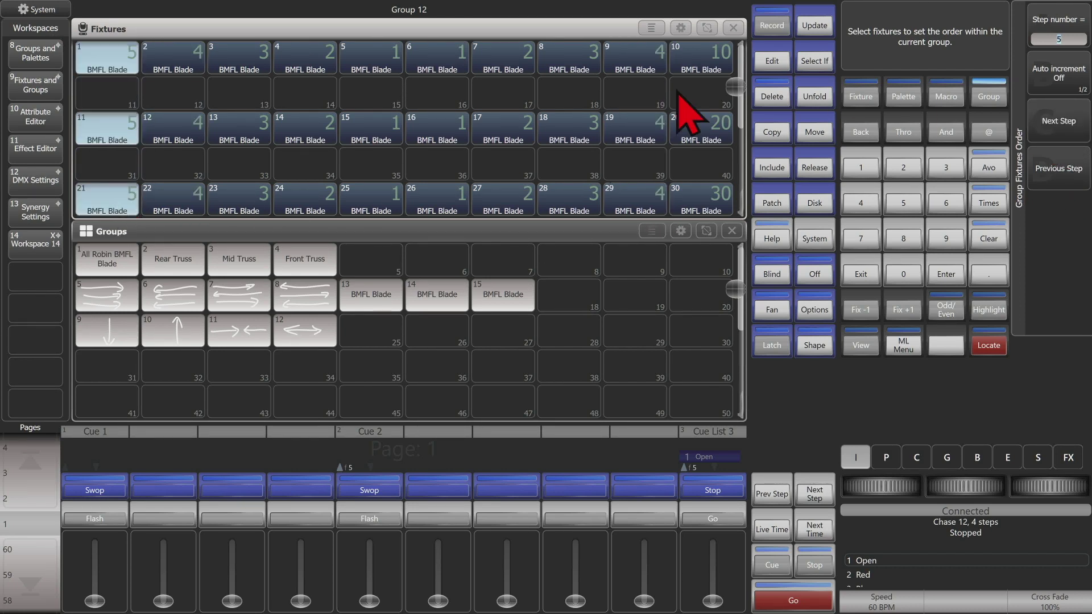
{"action": "left_click_drag", "start_coordinate": [714, 67], "coordinate": [721, 191]}
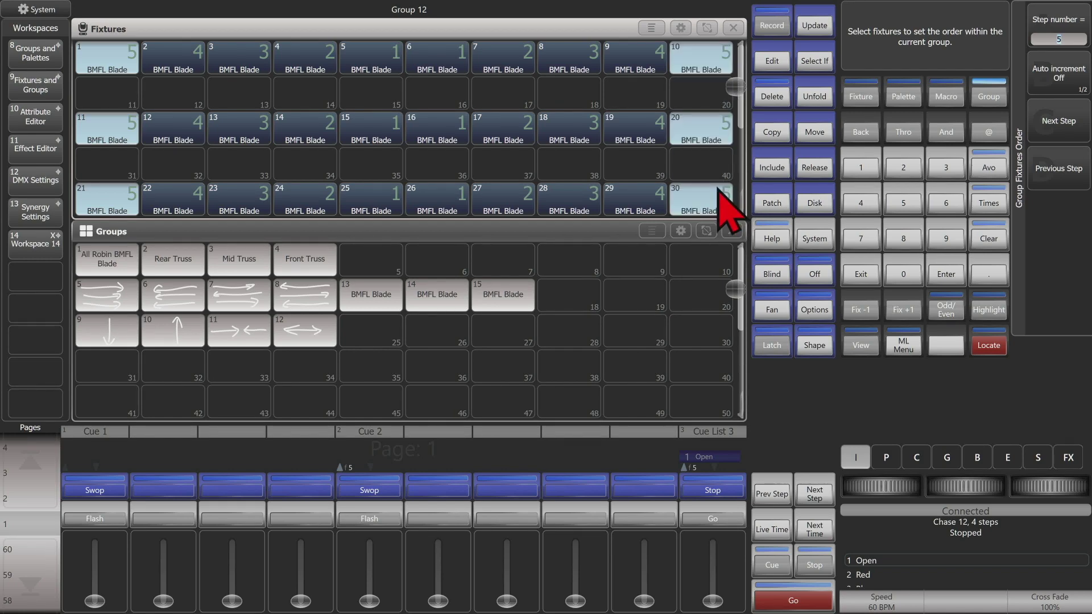
{"action": "left_click", "coordinate": [863, 272]}
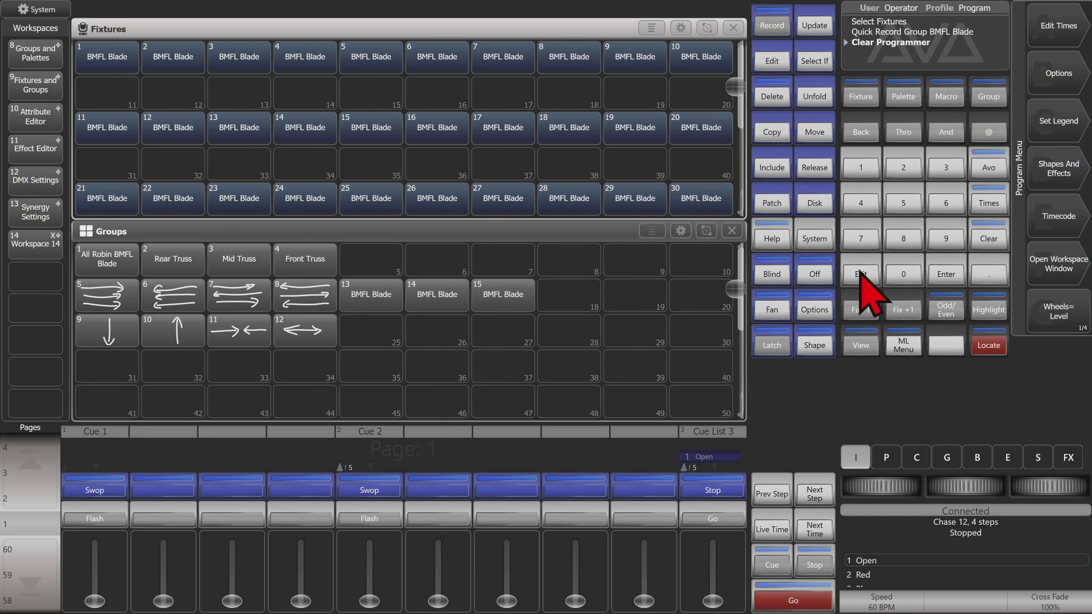
Switch to Workspace 14, bring Cue 1's fader to full for a blue stage, and open Palette.
{"action": "left_click", "coordinate": [42, 250]}
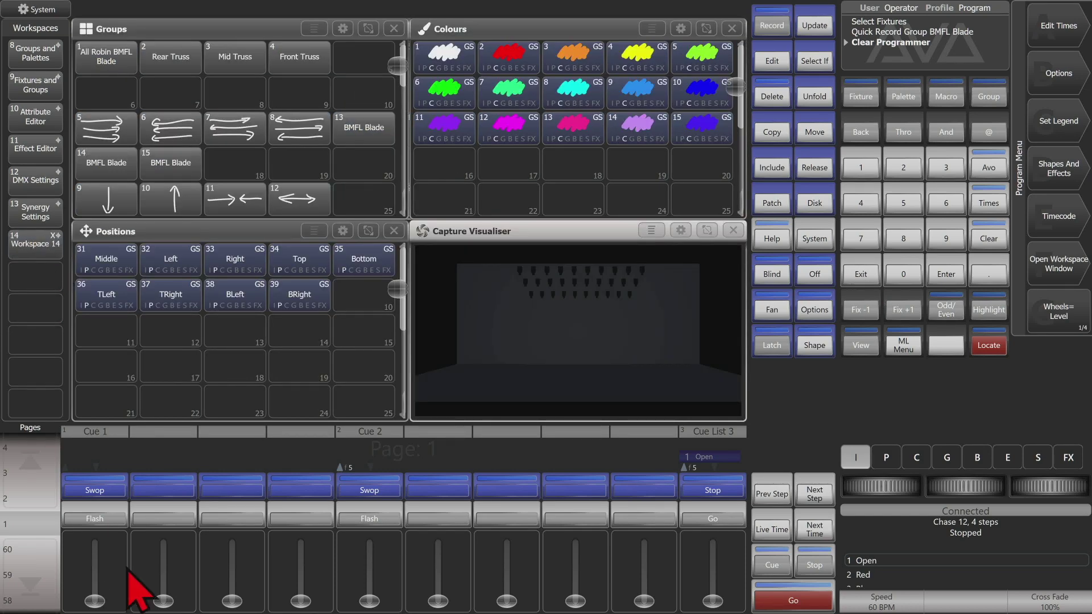
{"action": "left_click_drag", "start_coordinate": [95, 602], "coordinate": [89, 482]}
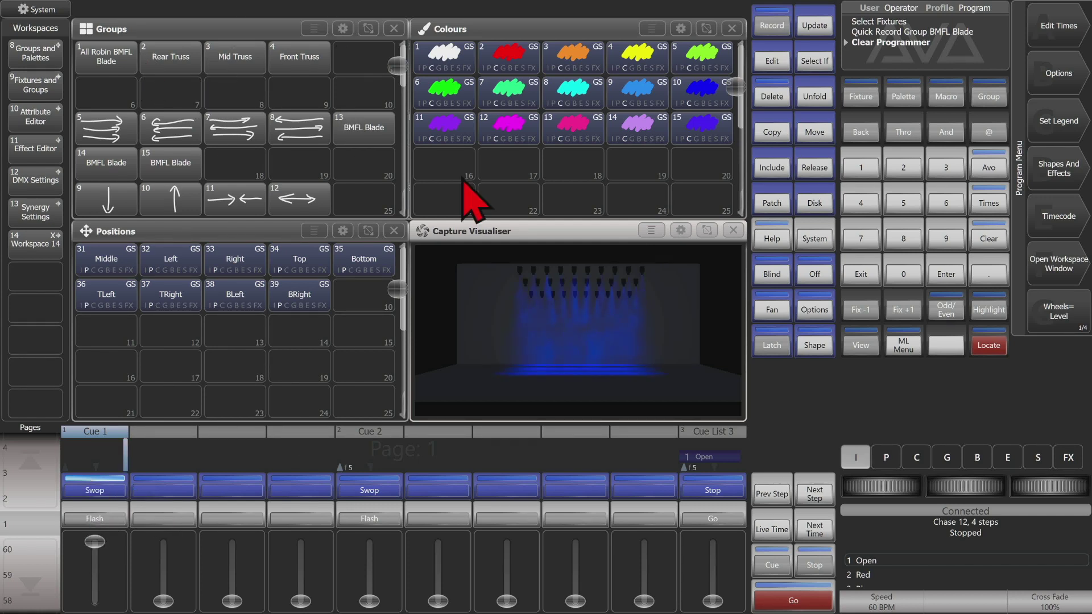
{"action": "left_click", "coordinate": [903, 97]}
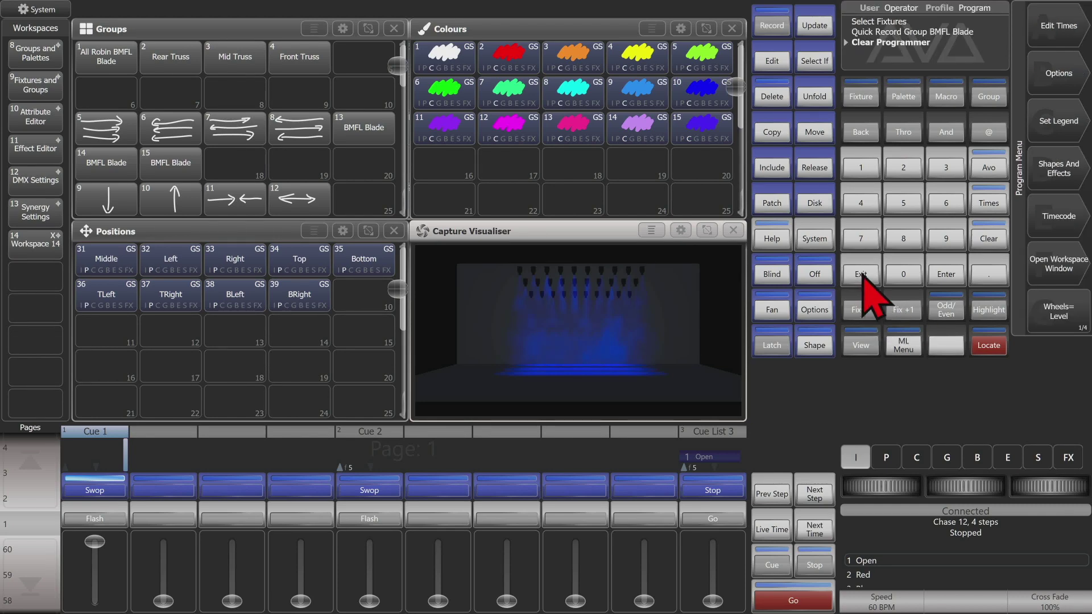
Colour group 5 with the Open white palette and open its fixture-order editing.
{"action": "left_click", "coordinate": [113, 140]}
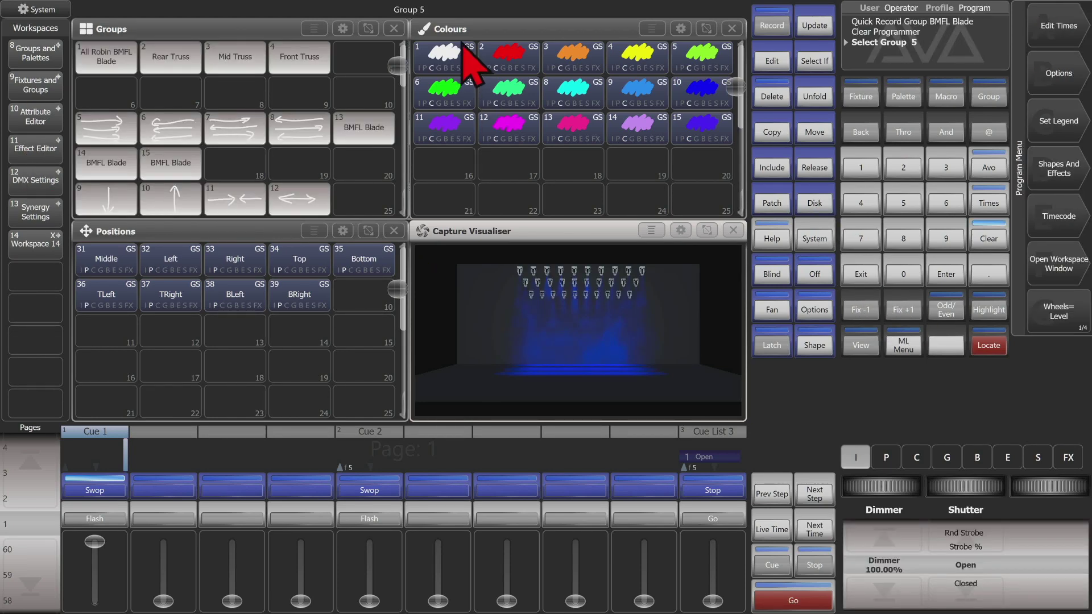
{"action": "left_click", "coordinate": [471, 65]}
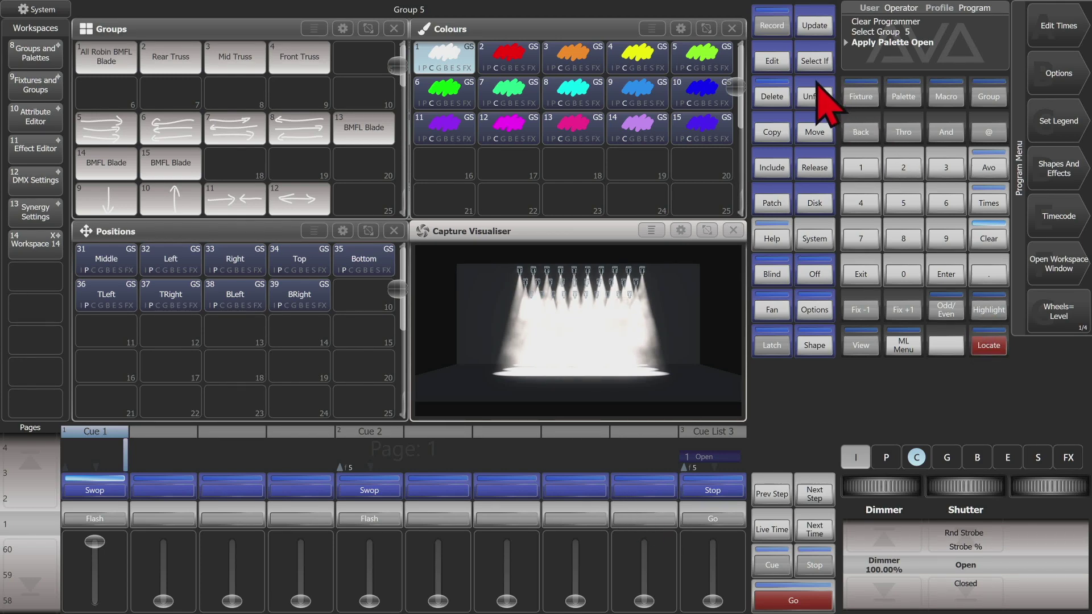
{"action": "left_click", "coordinate": [988, 98]}
{"action": "left_click", "coordinate": [1052, 137]}
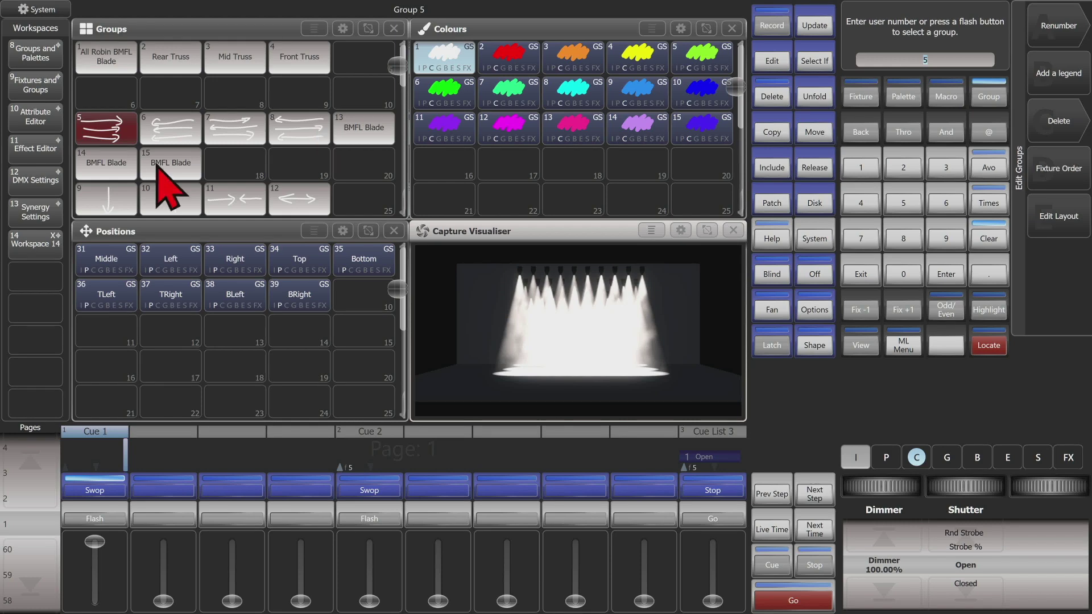
{"action": "left_click", "coordinate": [1069, 168]}
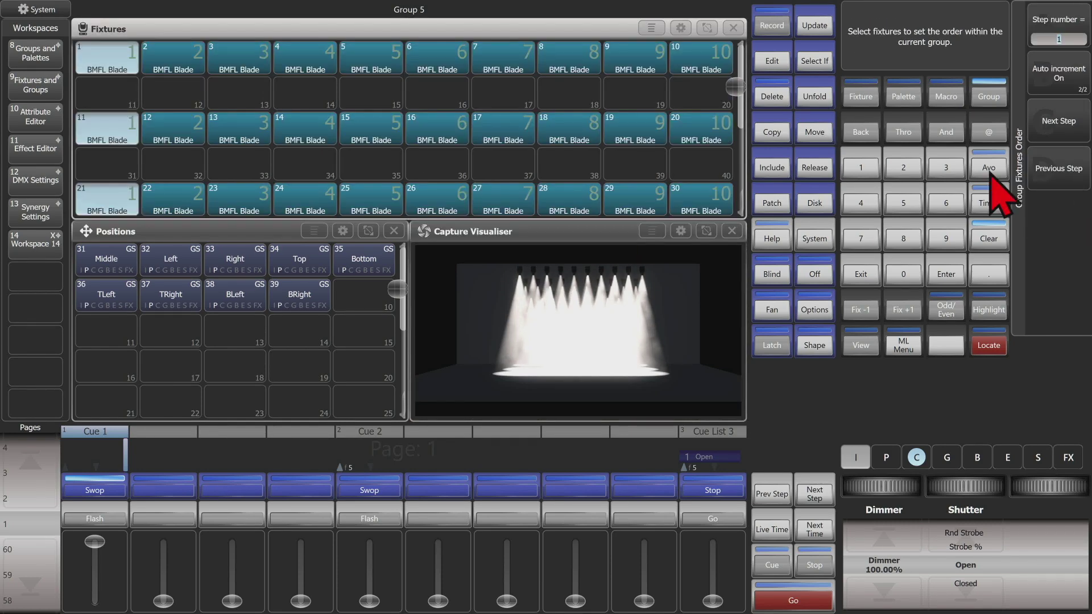